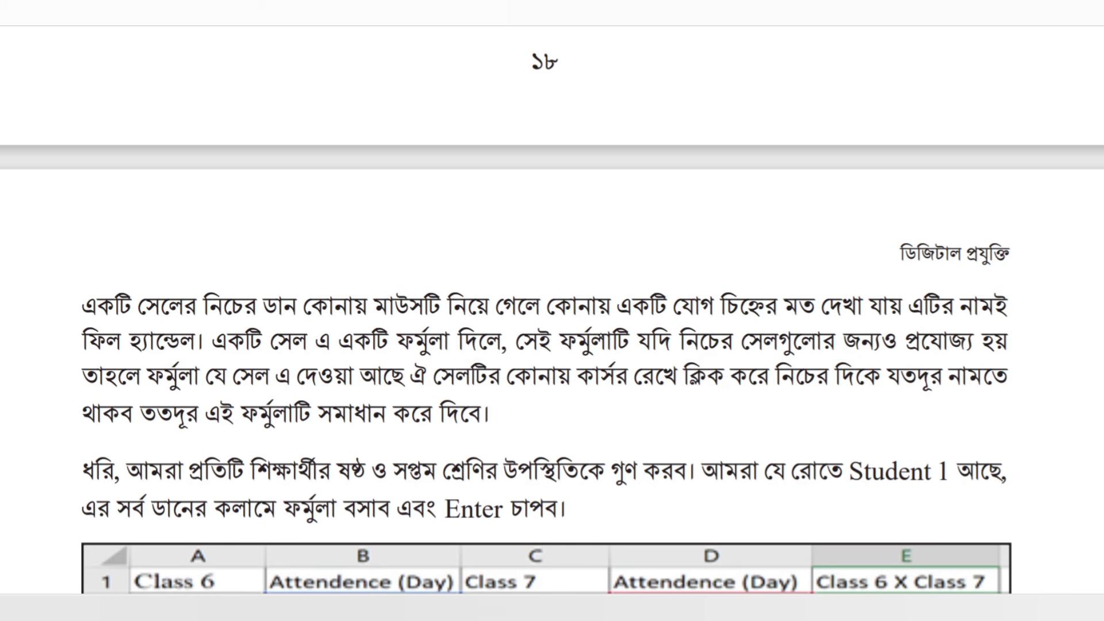
Underline the first line of the paragraph and the fill handle term (হ্যান্ডেল) in the second line with the pen
drag(104, 316, 990, 314)
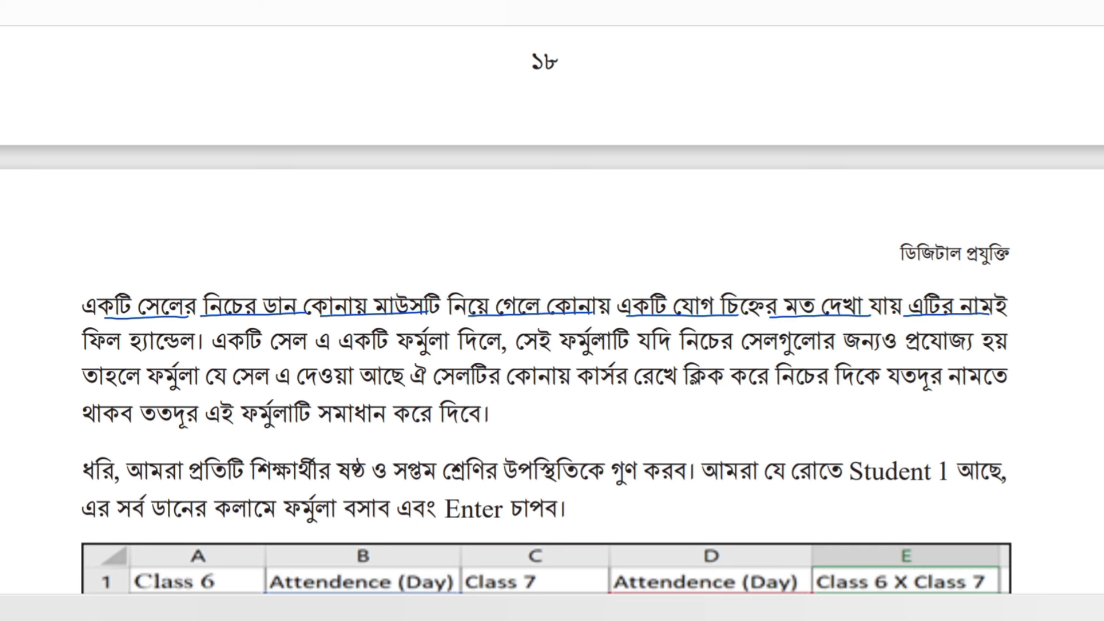
drag(154, 349, 181, 348)
drag(154, 356, 183, 355)
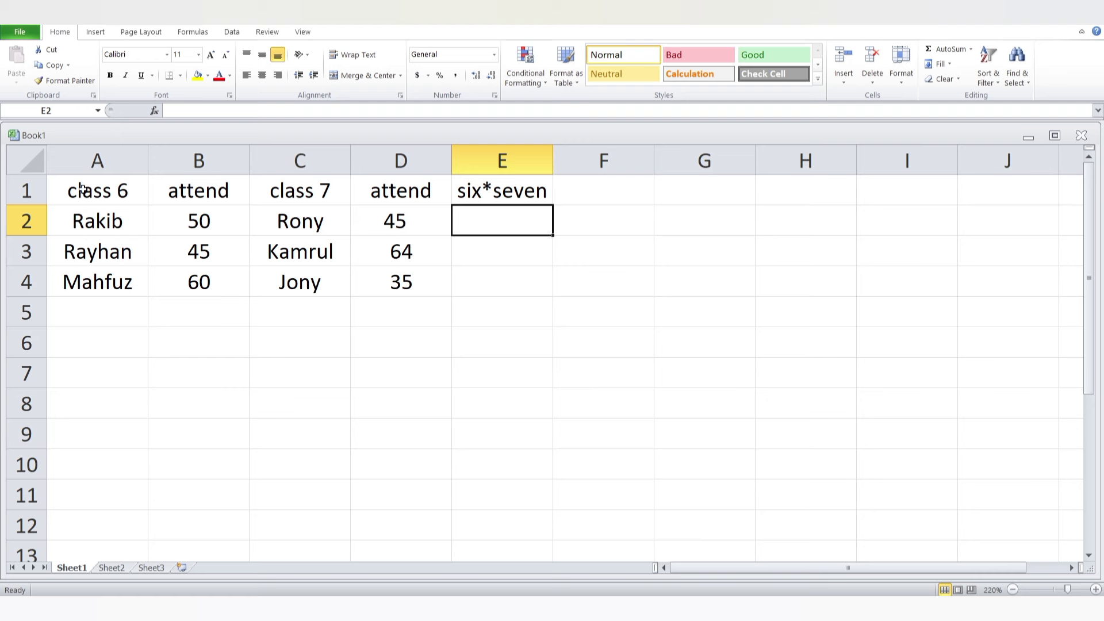
In Excel workbook Book1, examine the class 6 and class 7 attendance columns, the six*seven column, and row 2's entries
drag(82, 191, 95, 282)
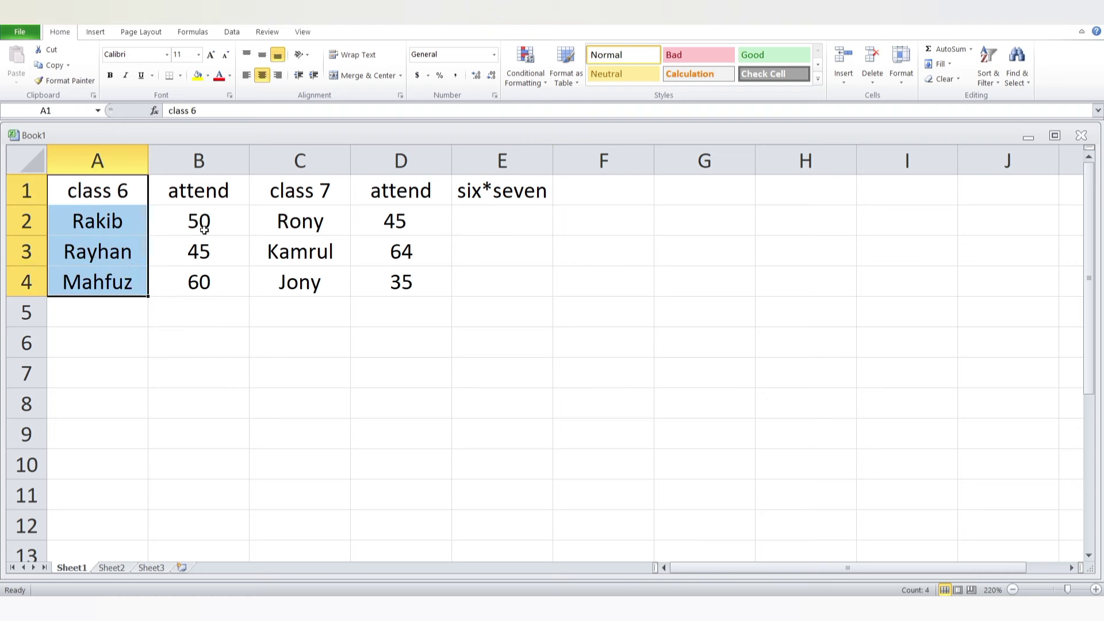
drag(206, 190, 206, 280)
drag(320, 187, 304, 282)
drag(384, 199, 402, 279)
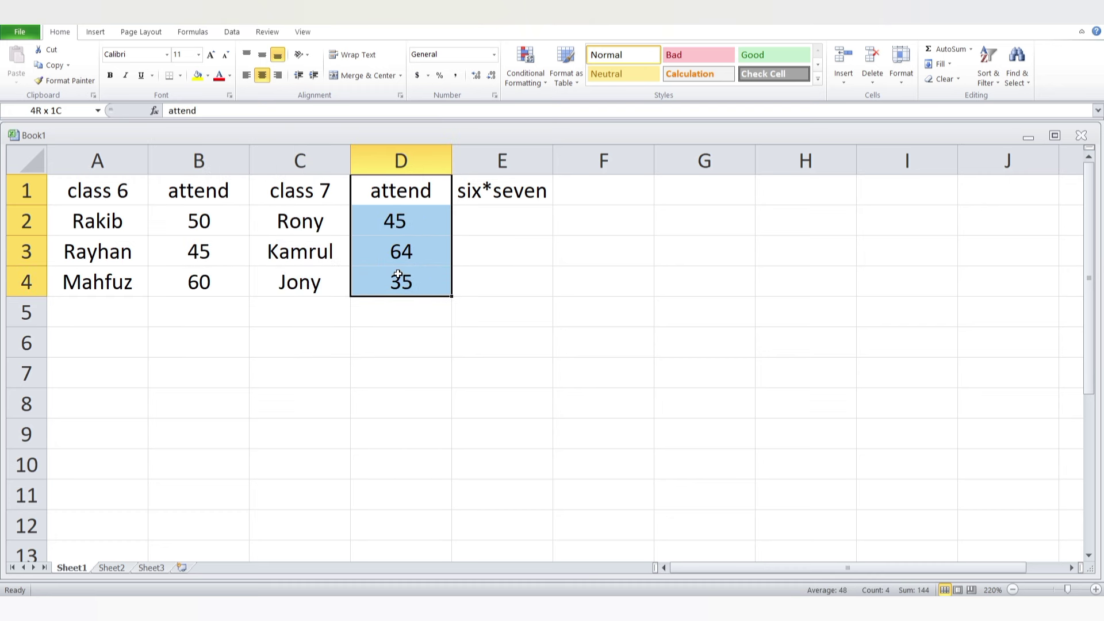
drag(495, 194, 487, 272)
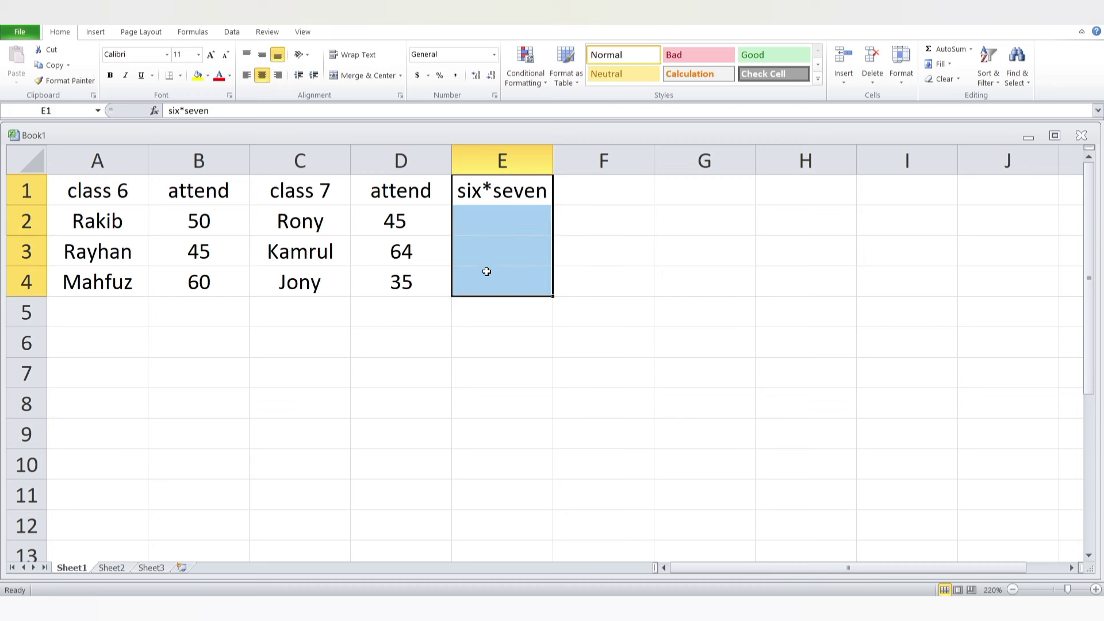
click(507, 194)
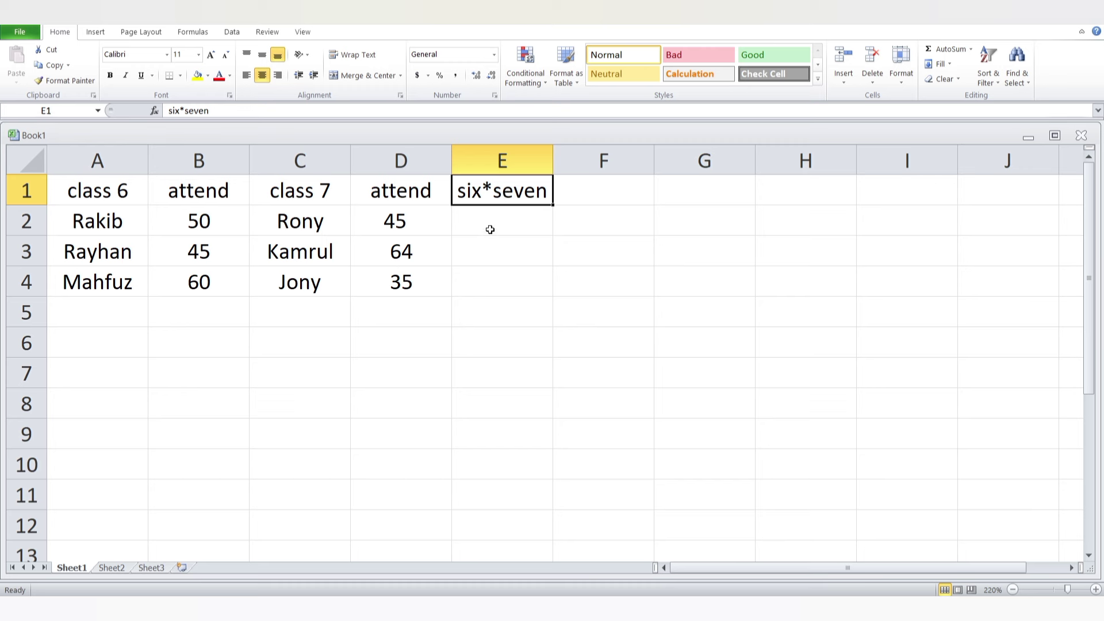
drag(491, 229, 494, 272)
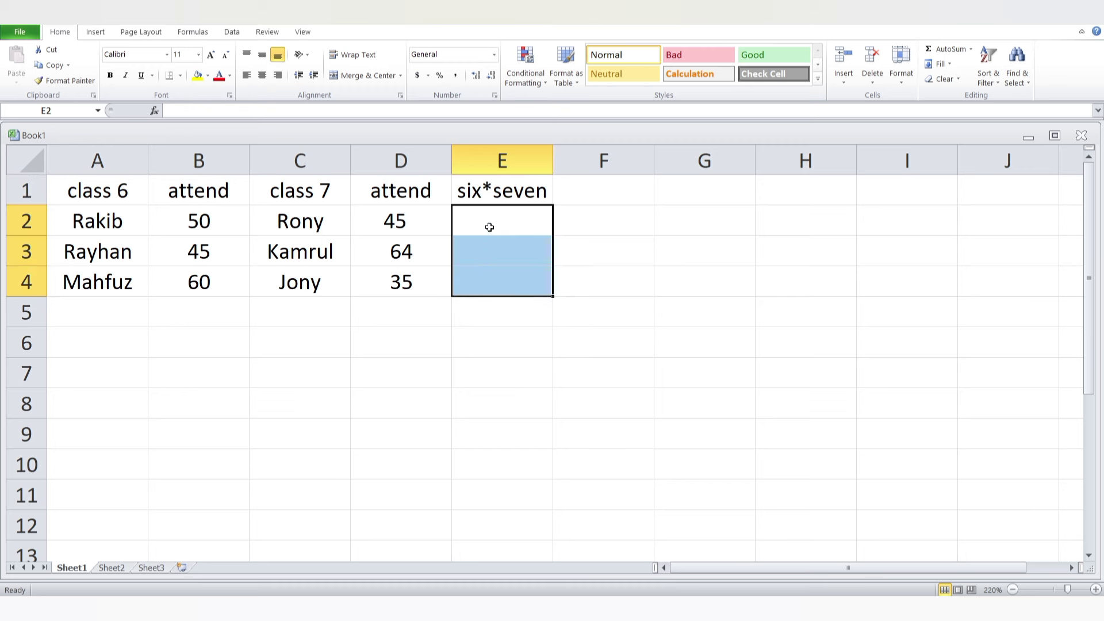
click(491, 185)
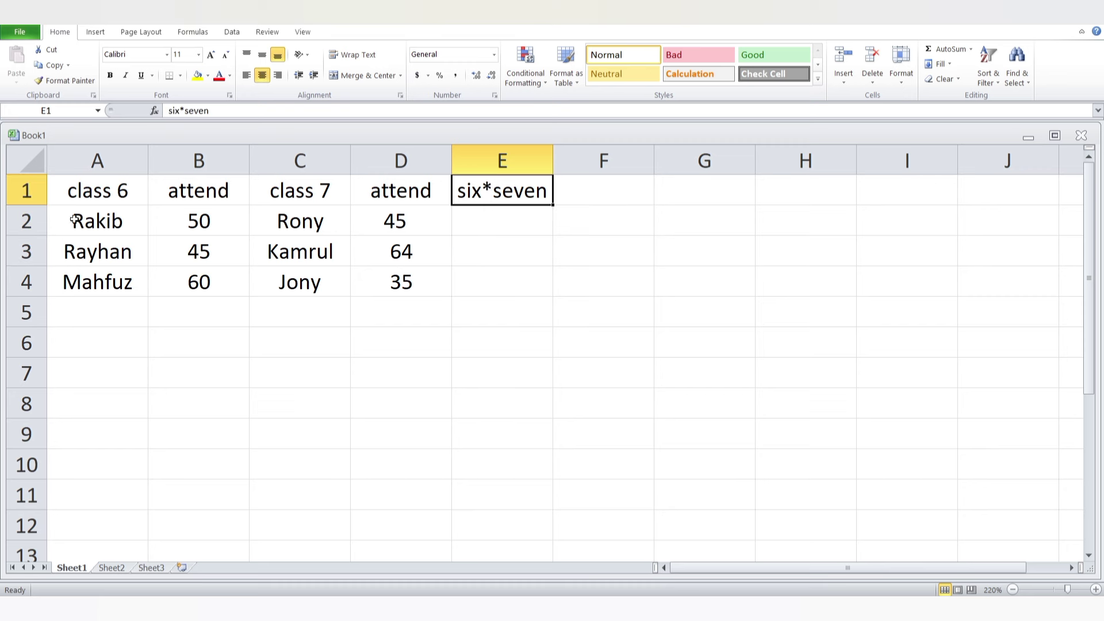
click(108, 226)
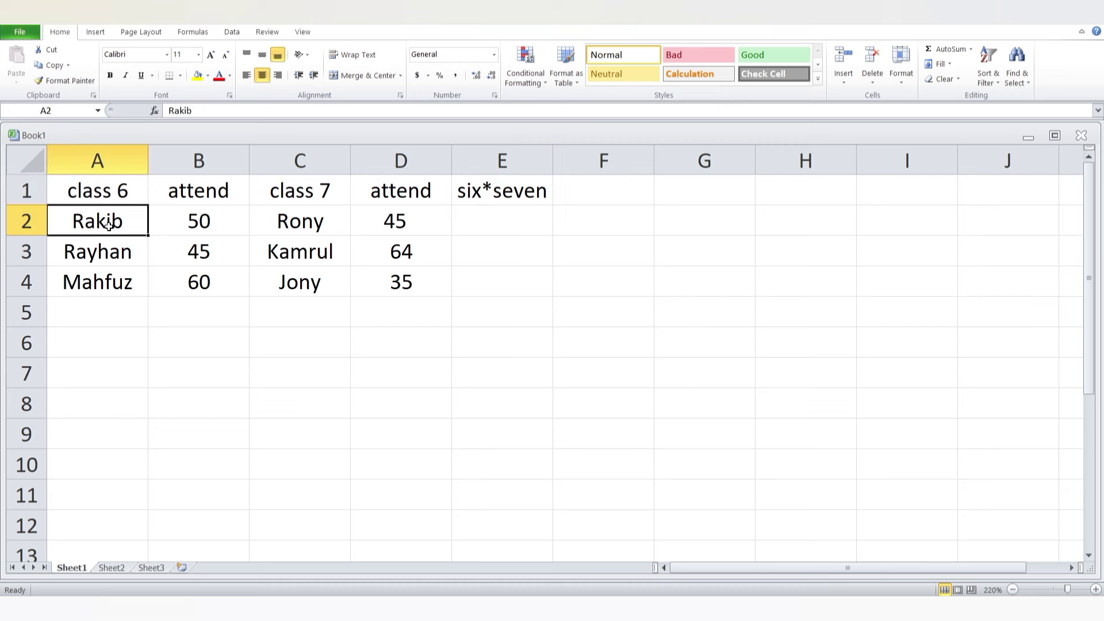
click(297, 225)
click(198, 227)
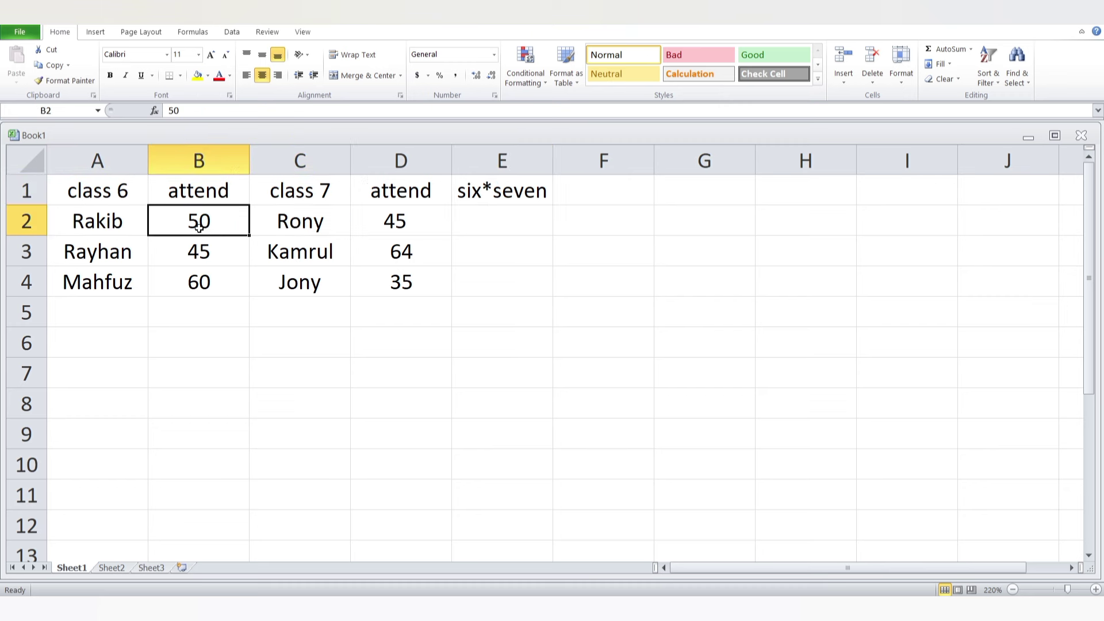
click(391, 230)
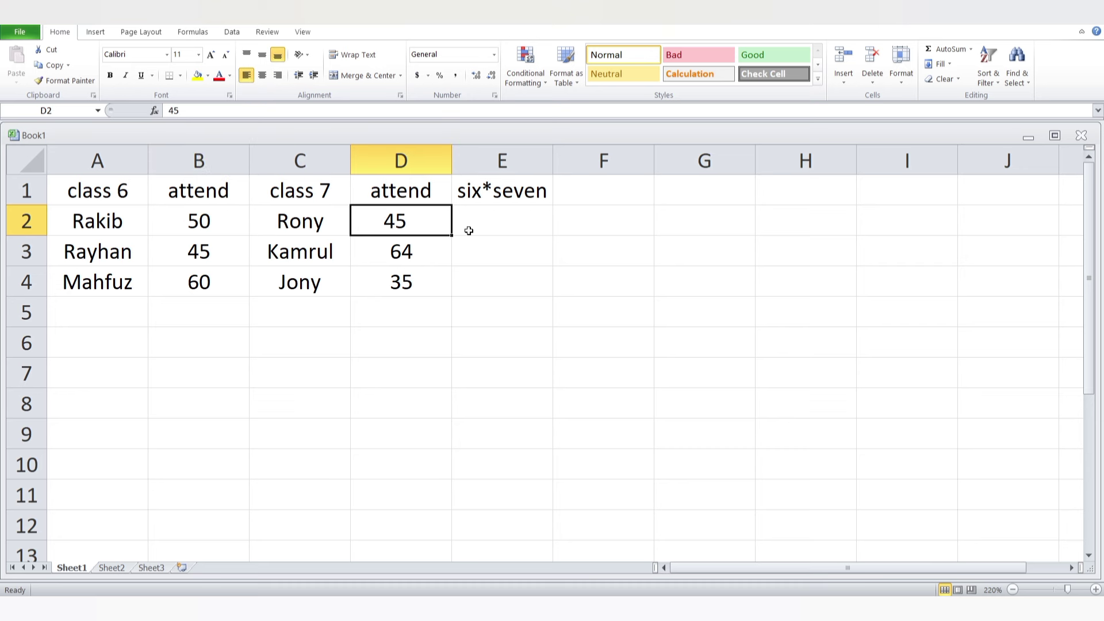
click(193, 223)
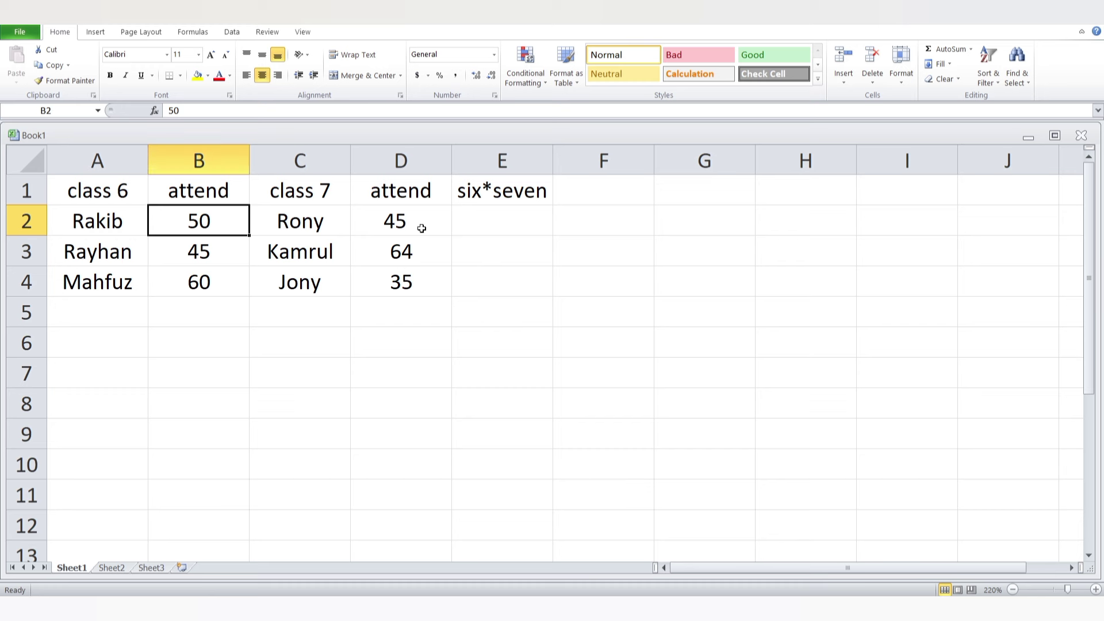
Enter the formula =B2*D2 in cell E2 to multiply the first row's class 6 and class 7 attendance
click(470, 220)
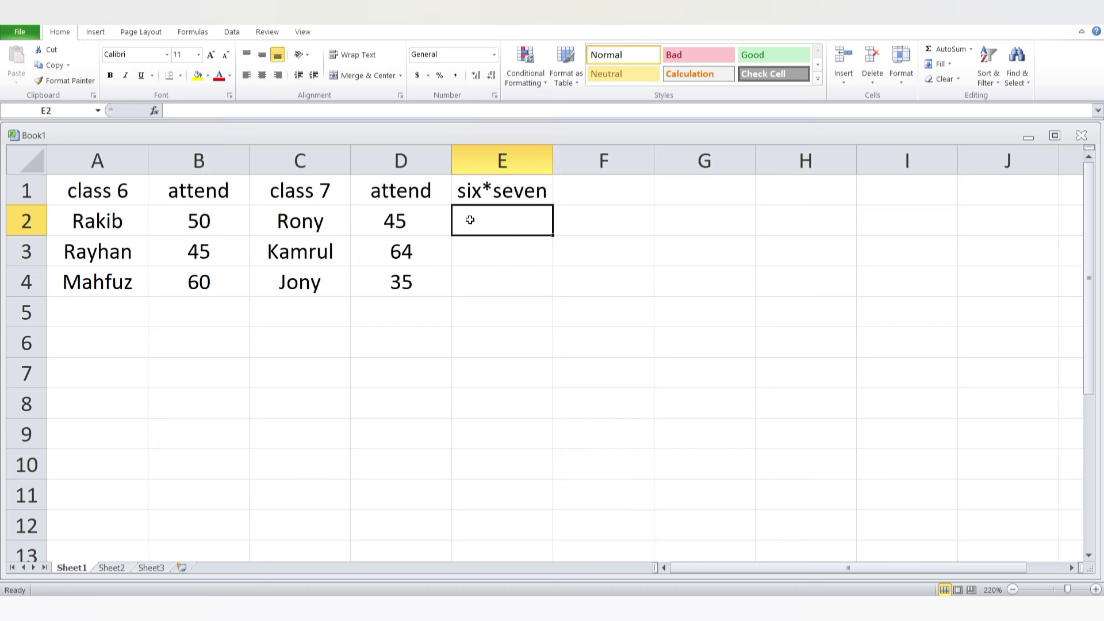
text(=)
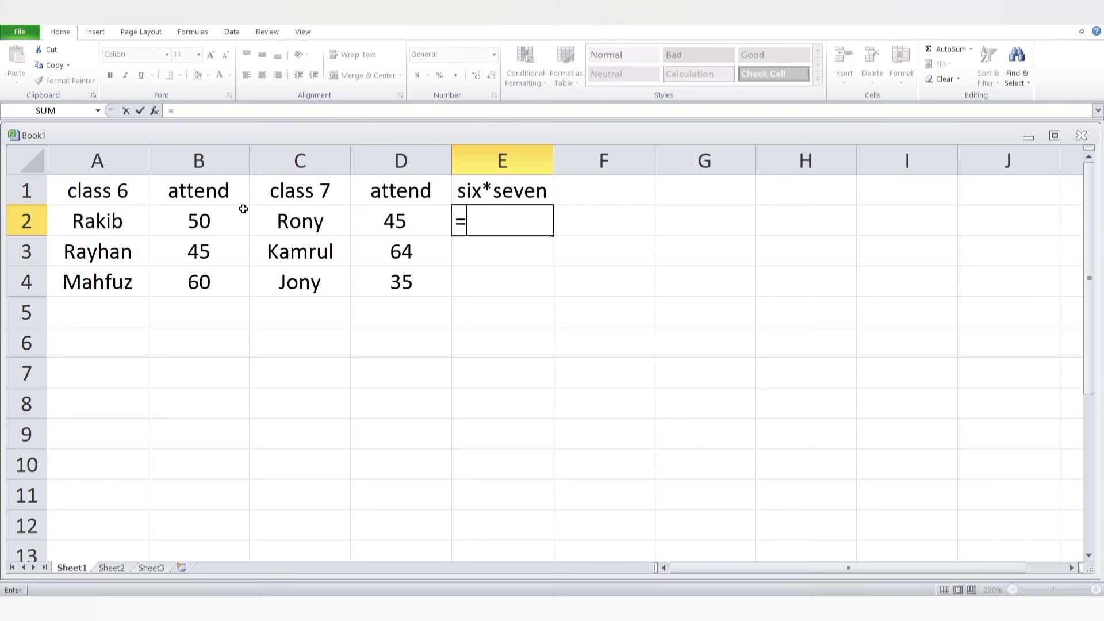
click(206, 228)
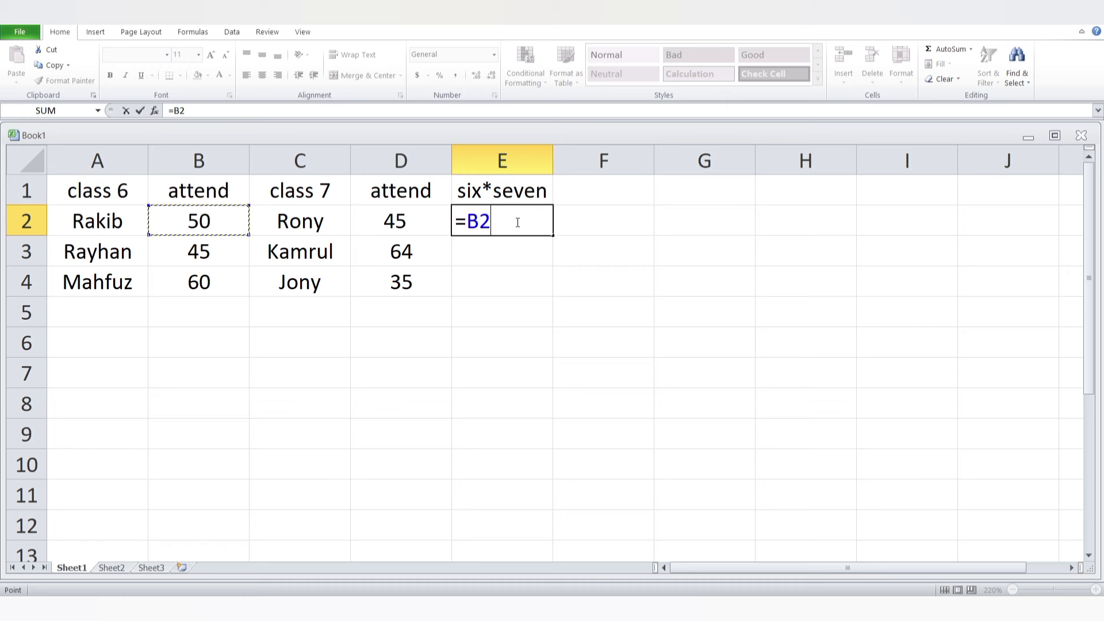
text(*)
click(394, 219)
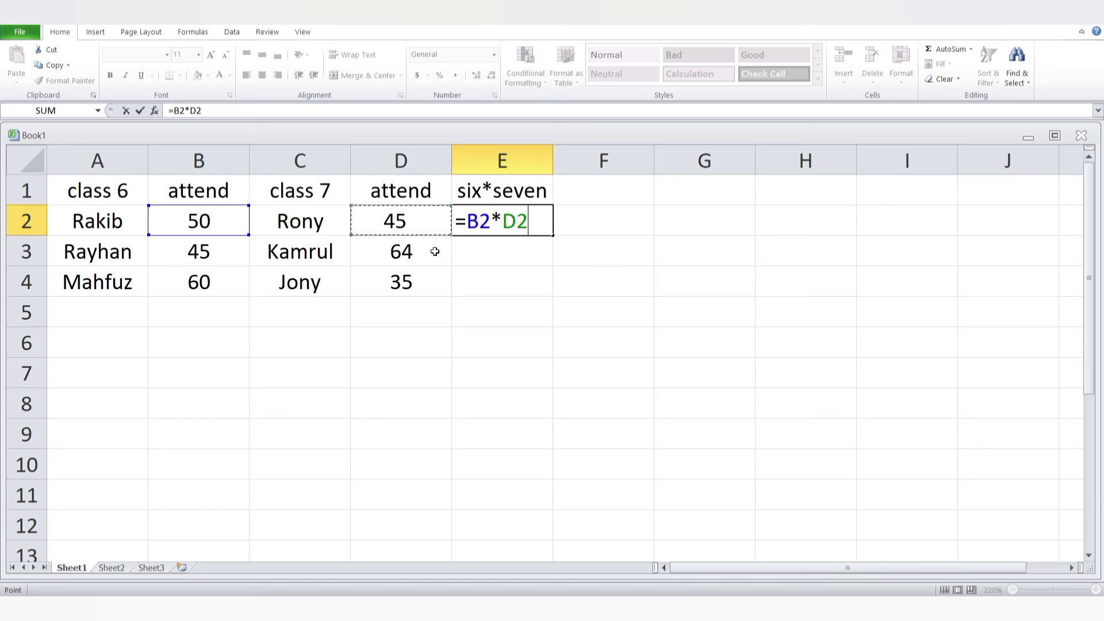
click(544, 227)
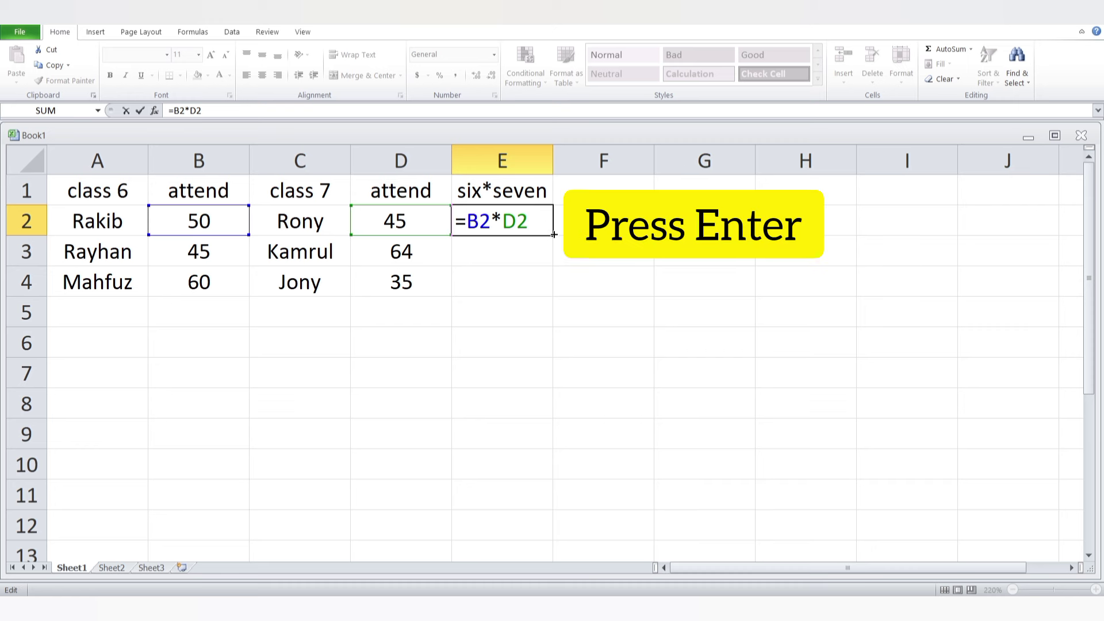
key(Return)
Fill the multiplication formula from E2 down through E4
click(532, 225)
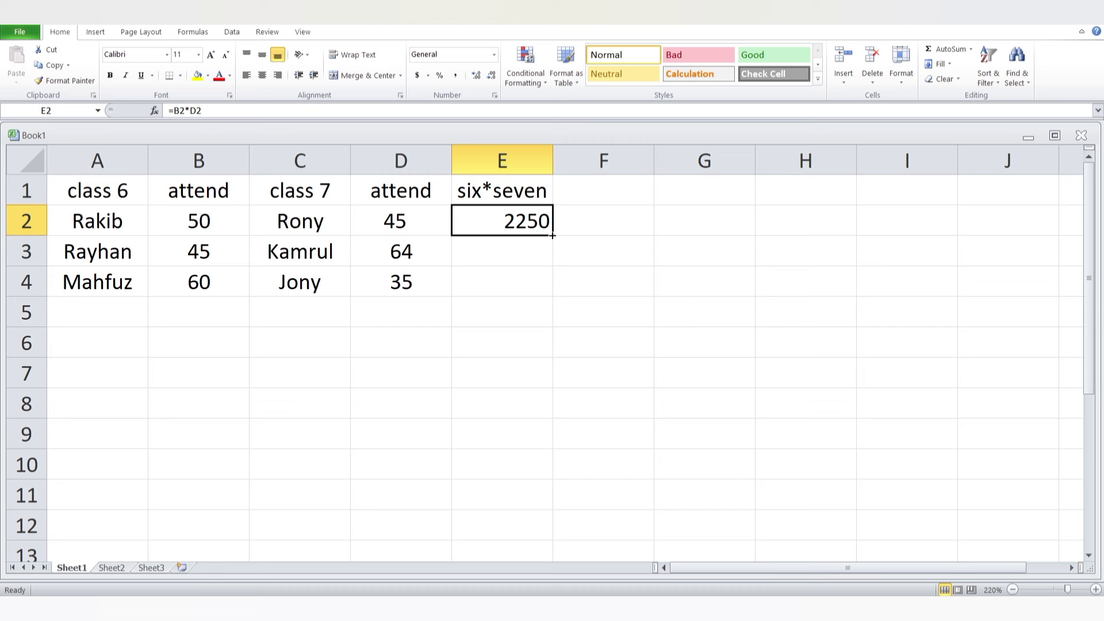
drag(552, 235, 549, 287)
click(537, 222)
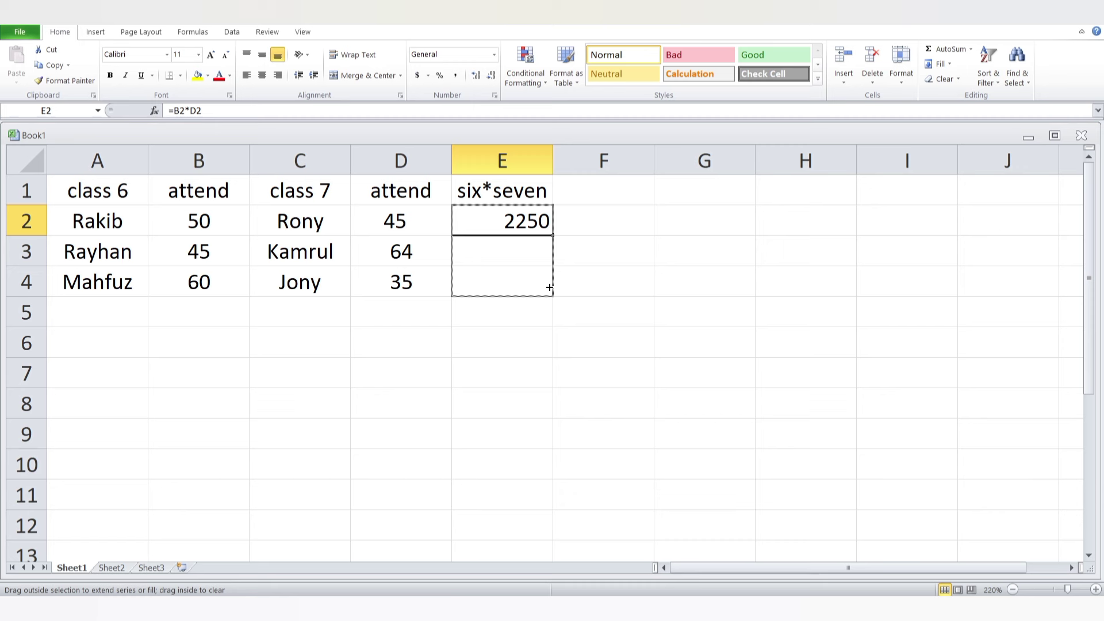
drag(550, 287, 549, 286)
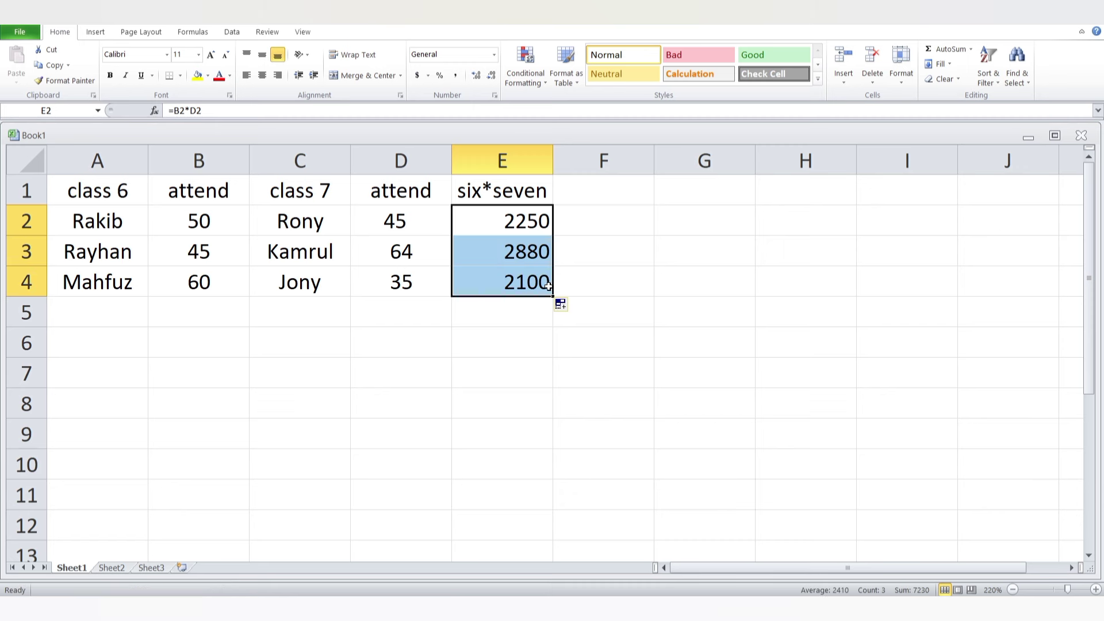
Check the attendance values in rows 3 and 4 against their products in the six*seven column
click(187, 262)
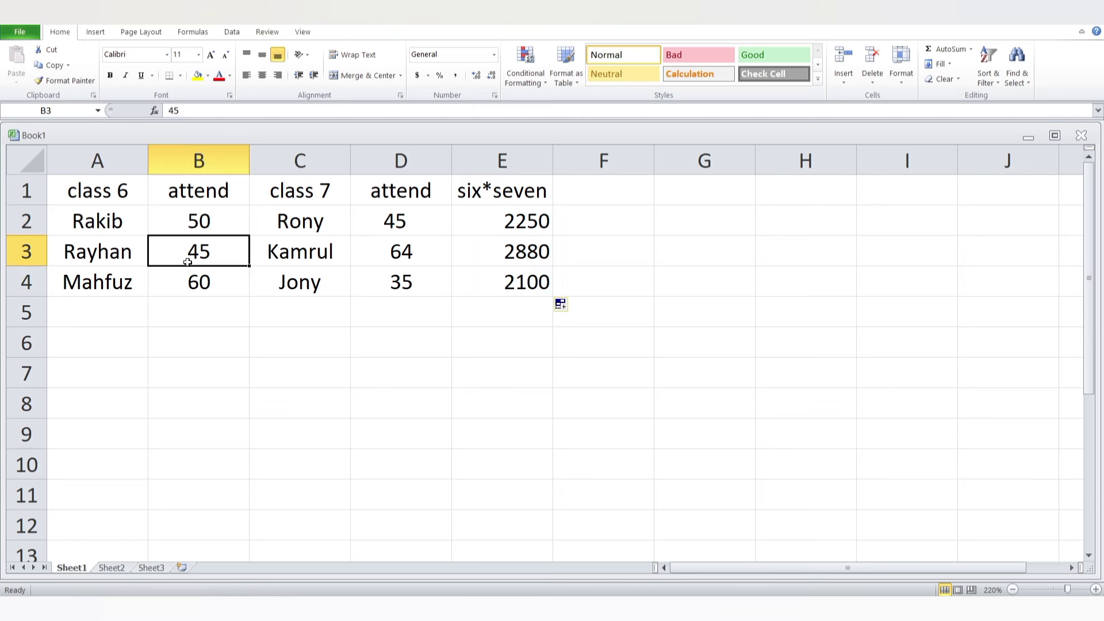
click(412, 252)
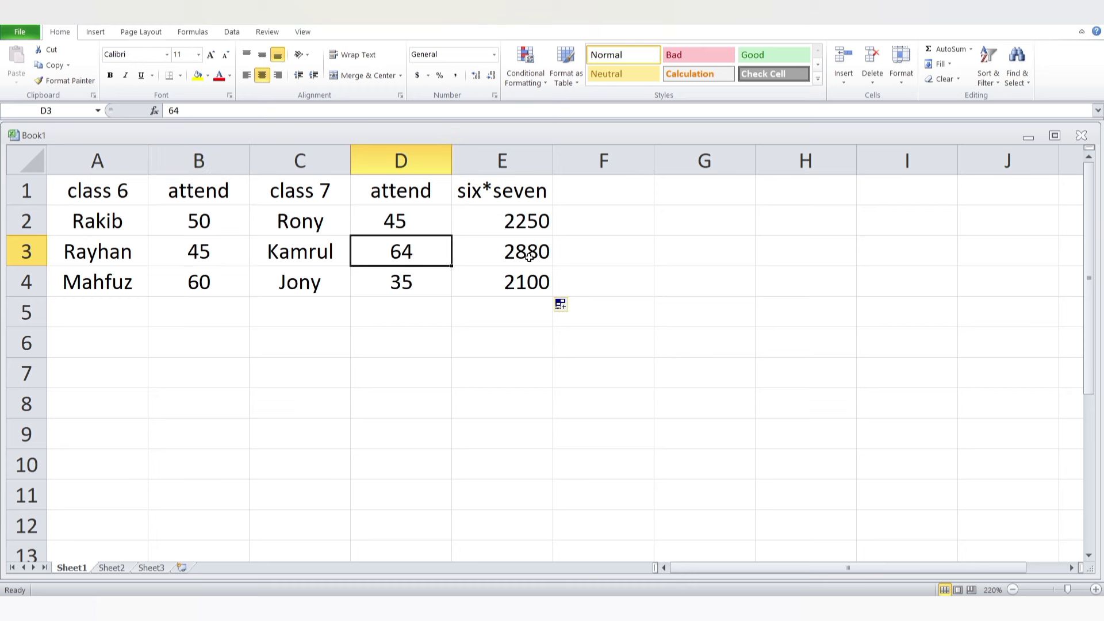
click(209, 286)
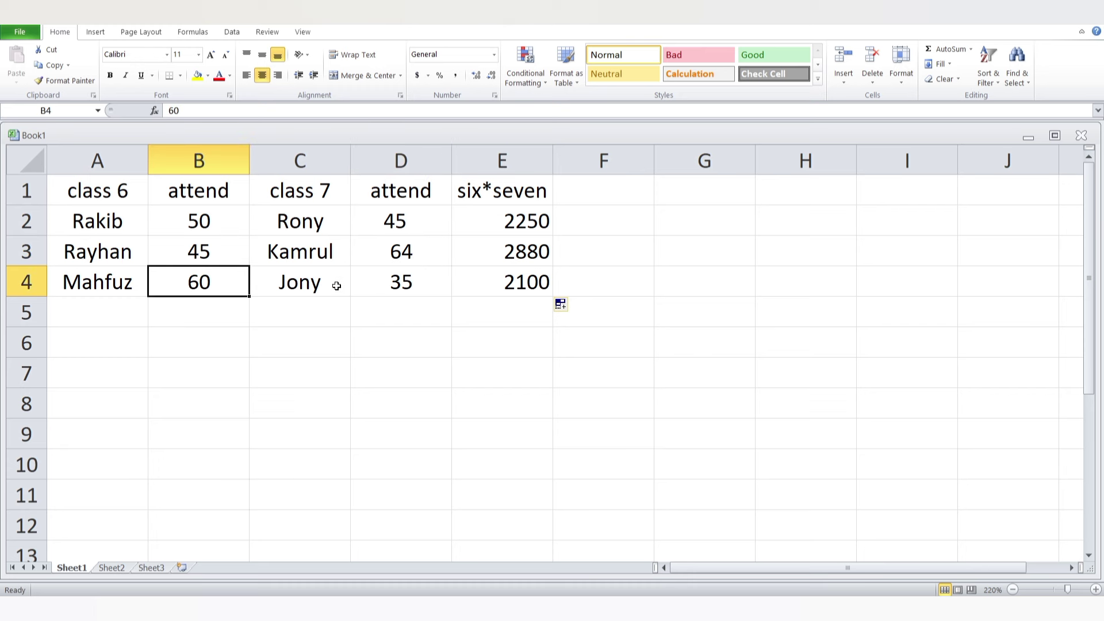
click(407, 289)
click(529, 290)
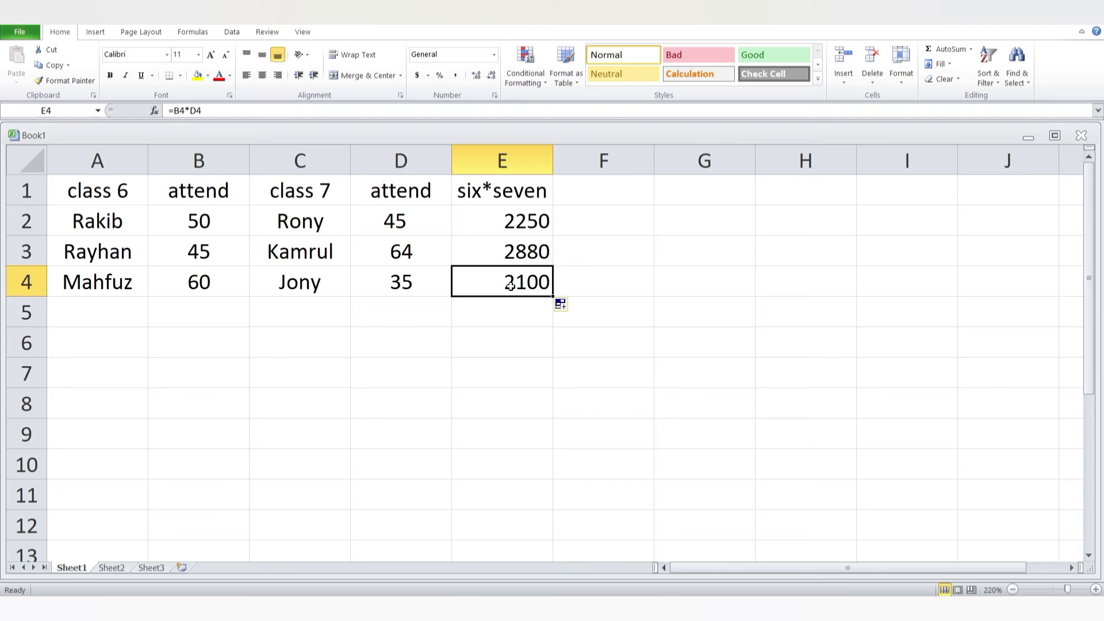
Clear the filled results from cells E4 and E3
key(BackSpace)
click(509, 248)
key(BackSpace)
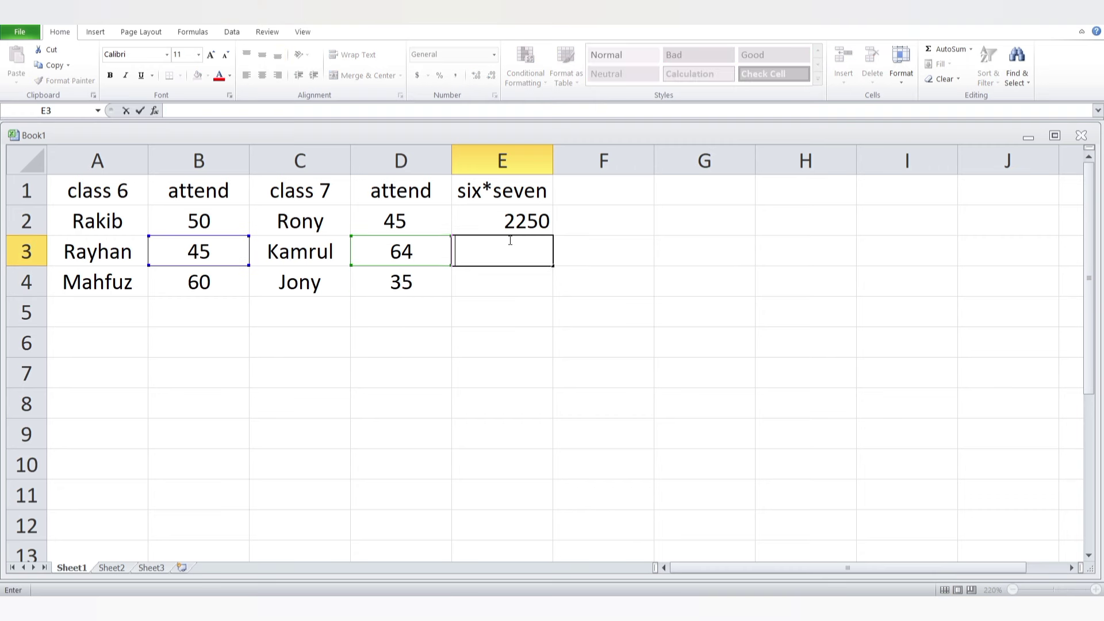
Copy the E2 formula down to E3 and E4 again with the fill handle
click(514, 222)
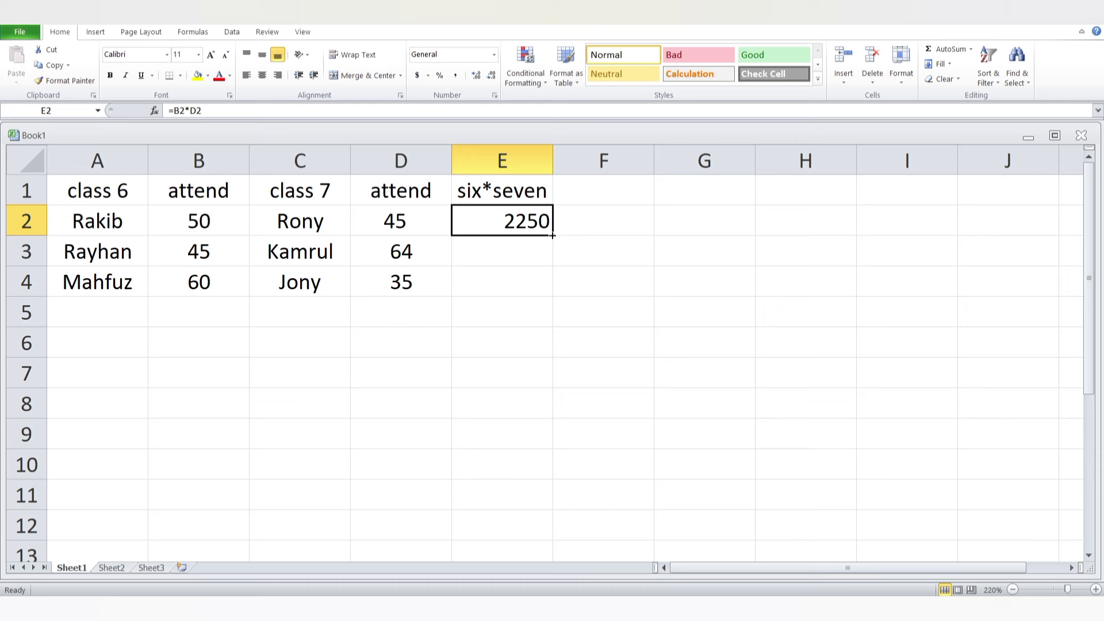
drag(553, 235, 552, 289)
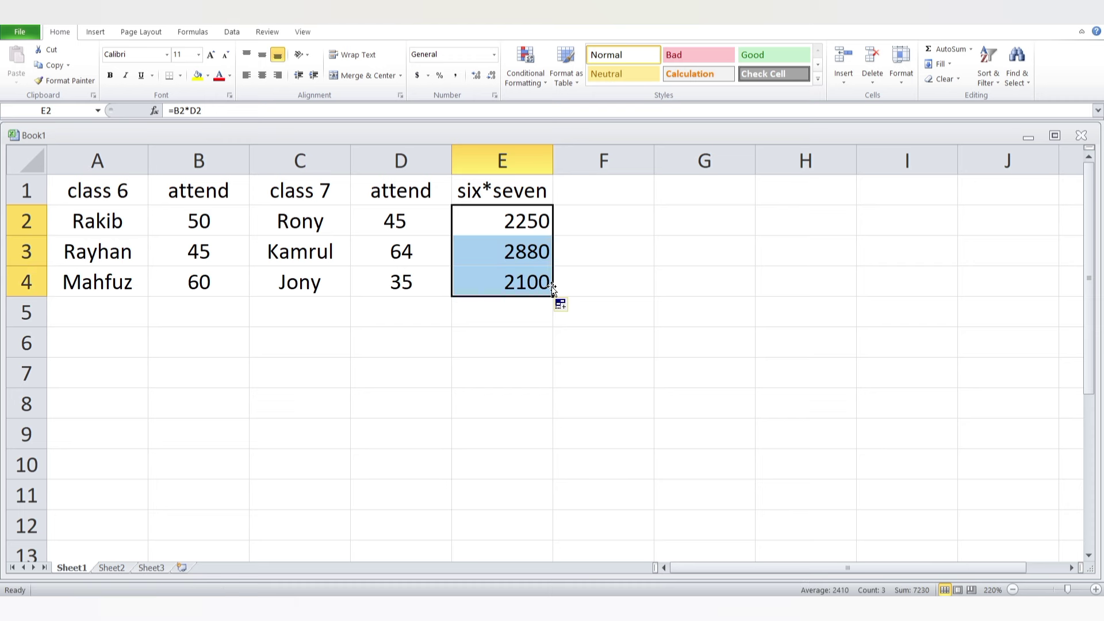
click(492, 278)
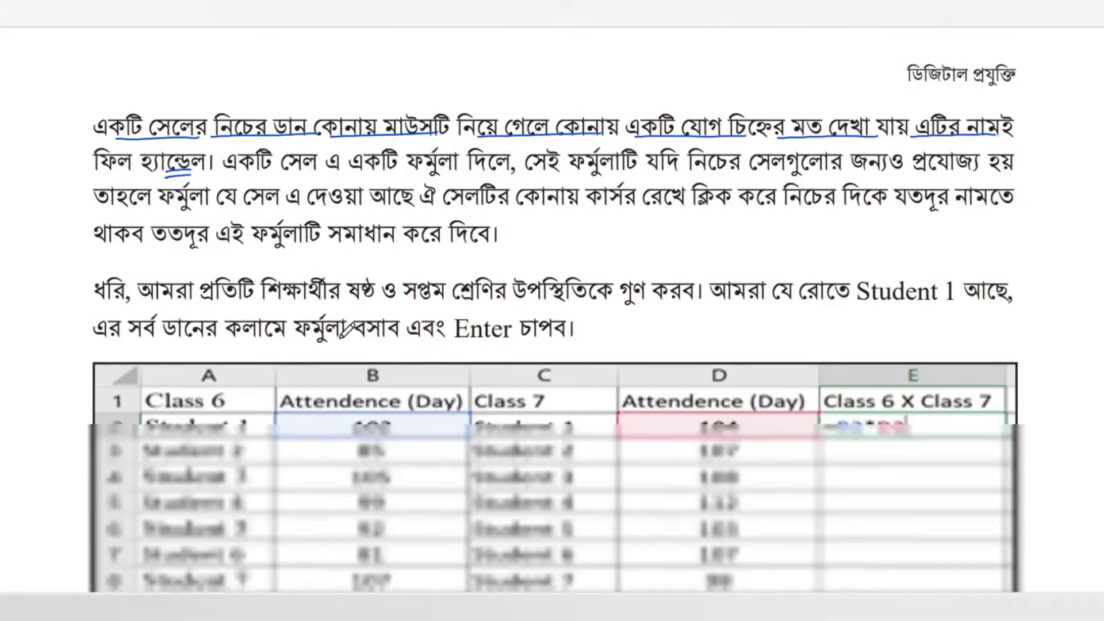
Switch to the textbook document and examine the multiplication formula example and the fill handle figure
scroll(345, 331, down, 5)
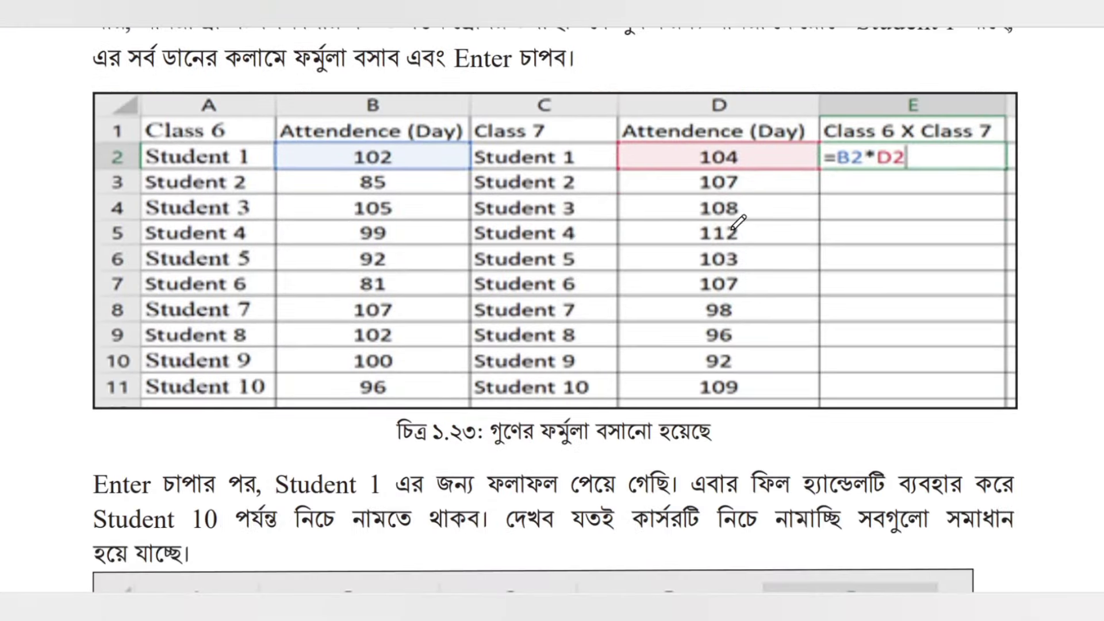
scroll(553, 311, down, 11)
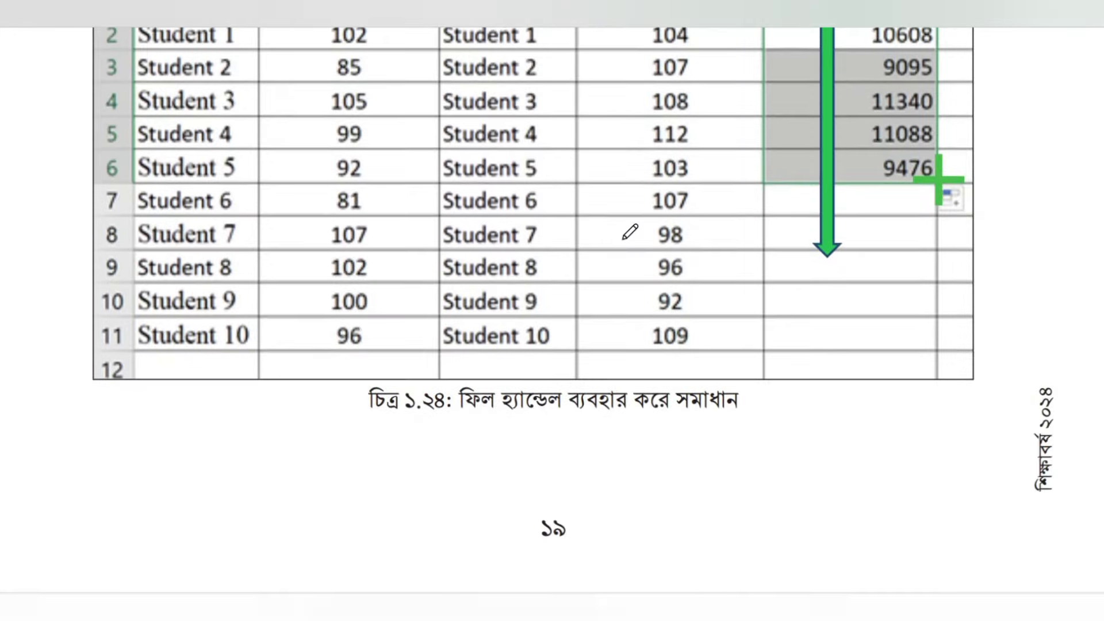
scroll(630, 232, down, 17)
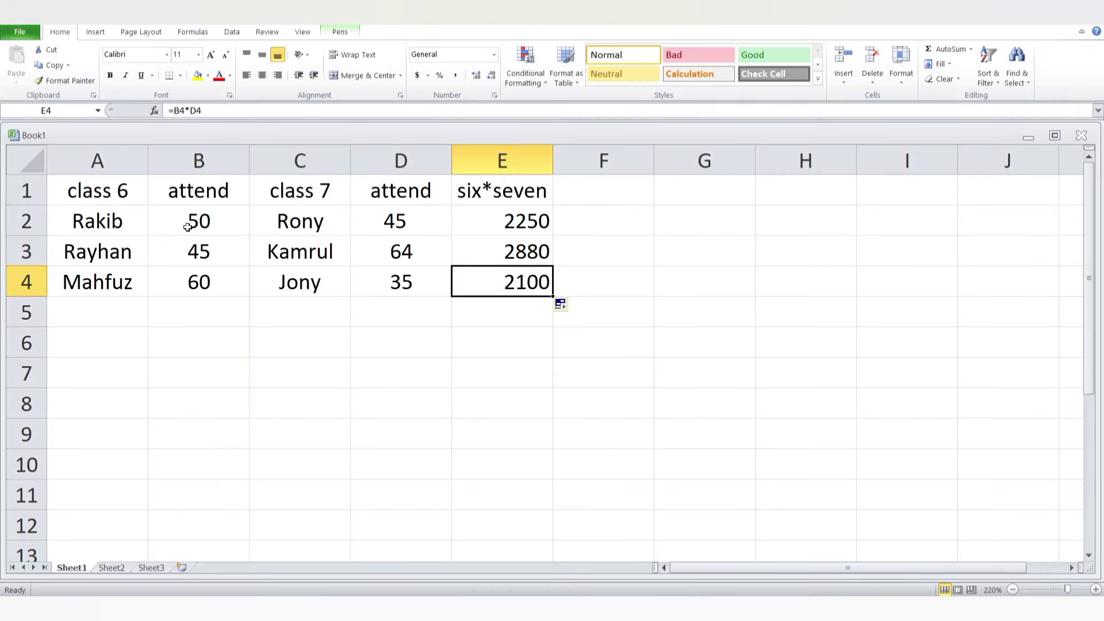
Return to the Excel workbook and examine the class 6 attendance values in cells B2 through B4
click(189, 228)
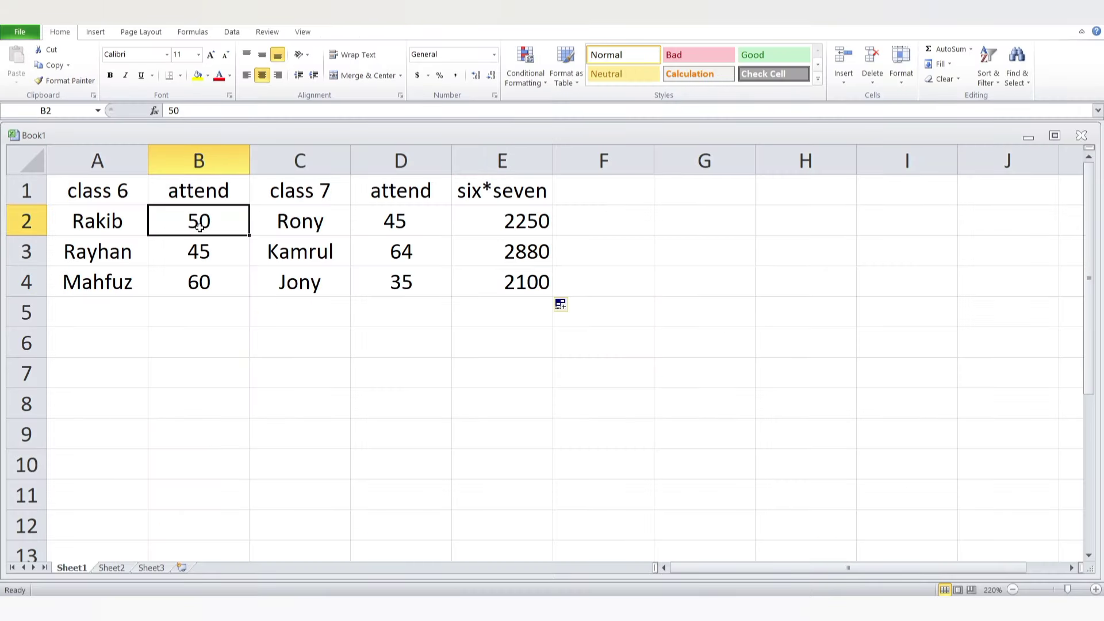
click(202, 254)
click(205, 288)
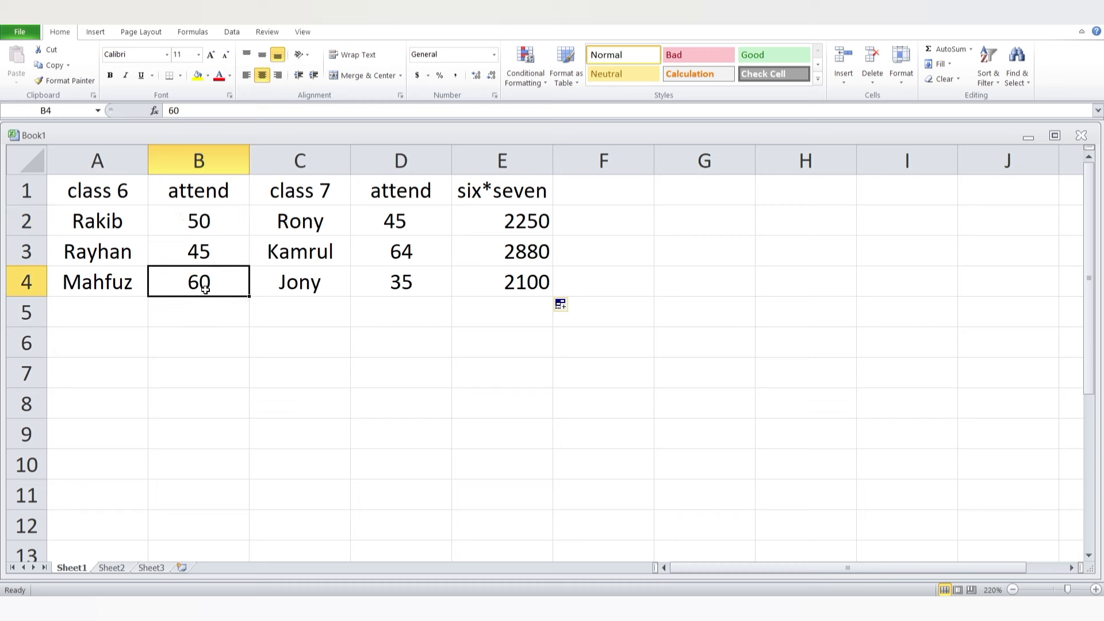
click(204, 223)
click(204, 245)
click(206, 277)
click(204, 223)
click(203, 251)
click(203, 281)
click(192, 215)
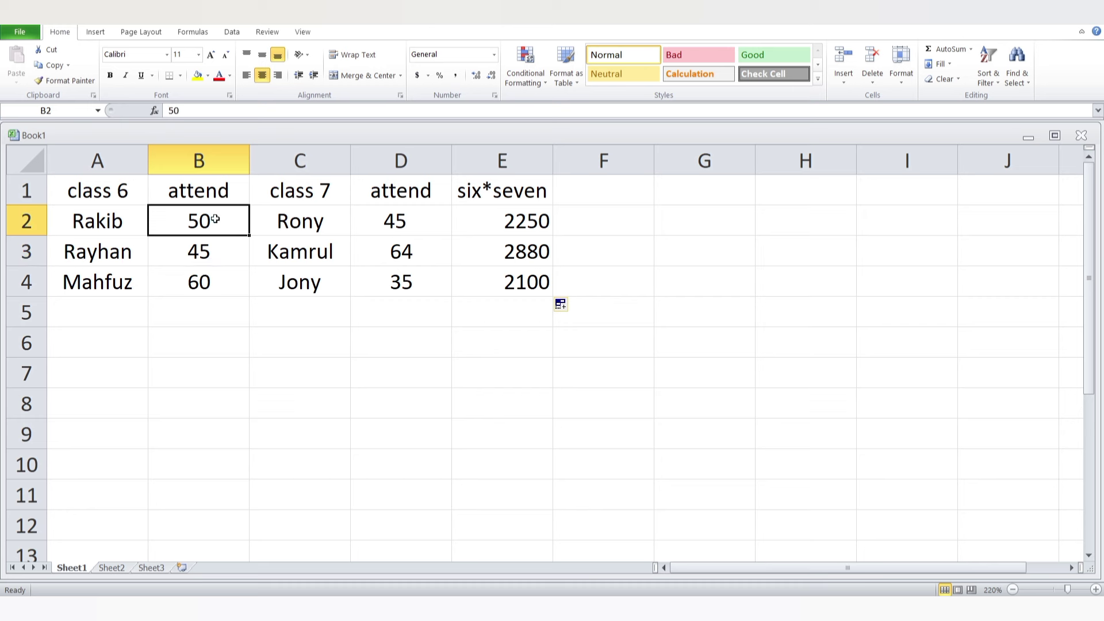
Sort the class 6 attendance in B2:B4 from smallest to largest with the selection expanded, and check the reordered students against their attendance
drag(214, 219, 220, 289)
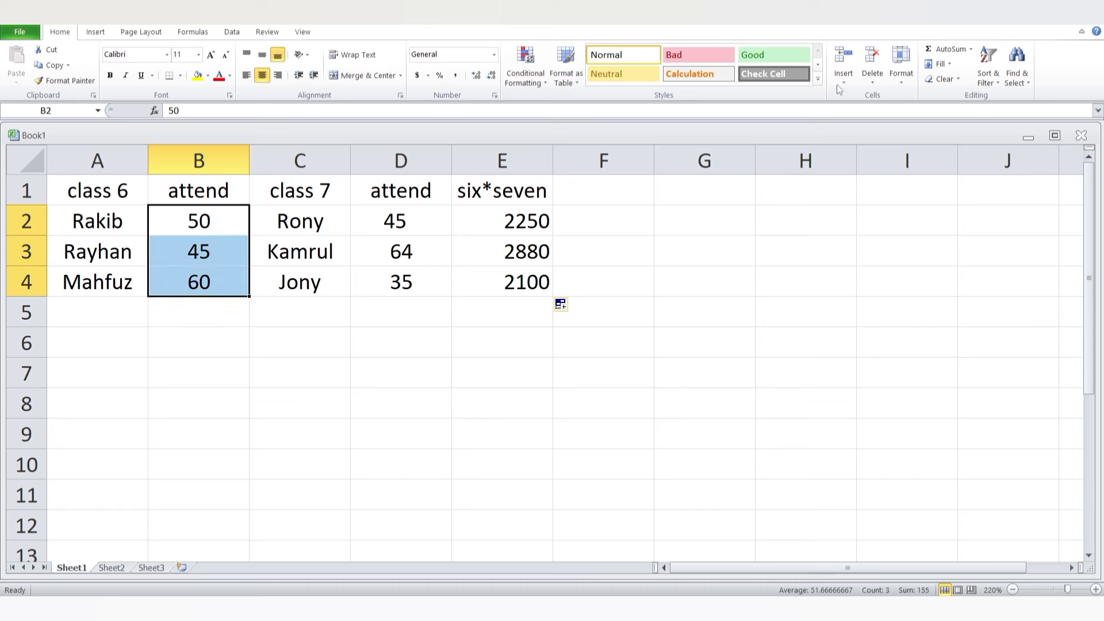
click(999, 87)
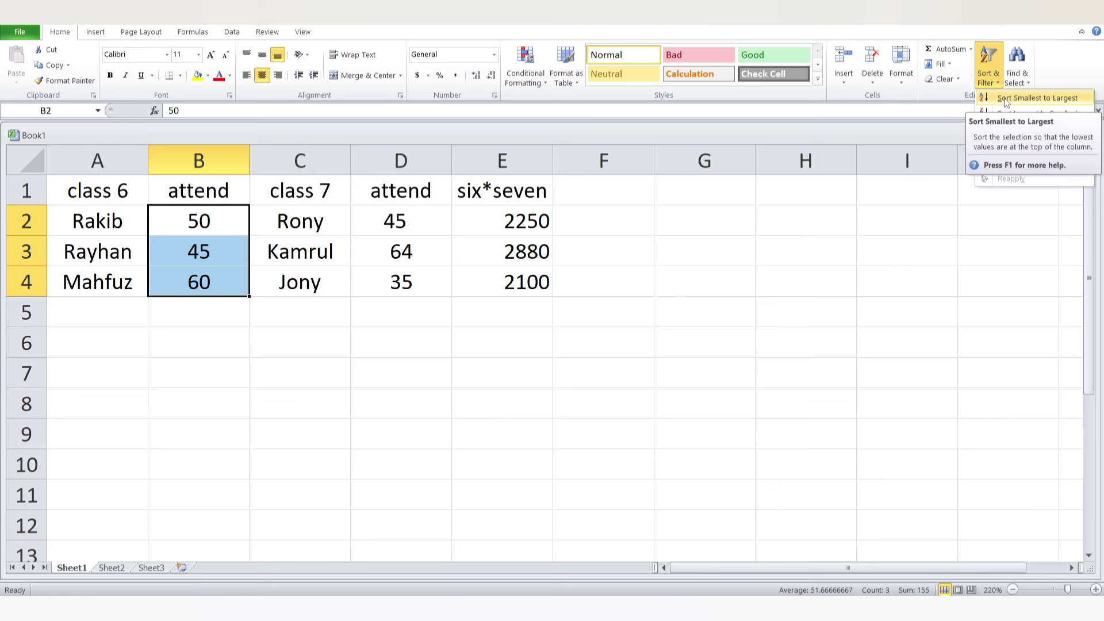
click(1005, 99)
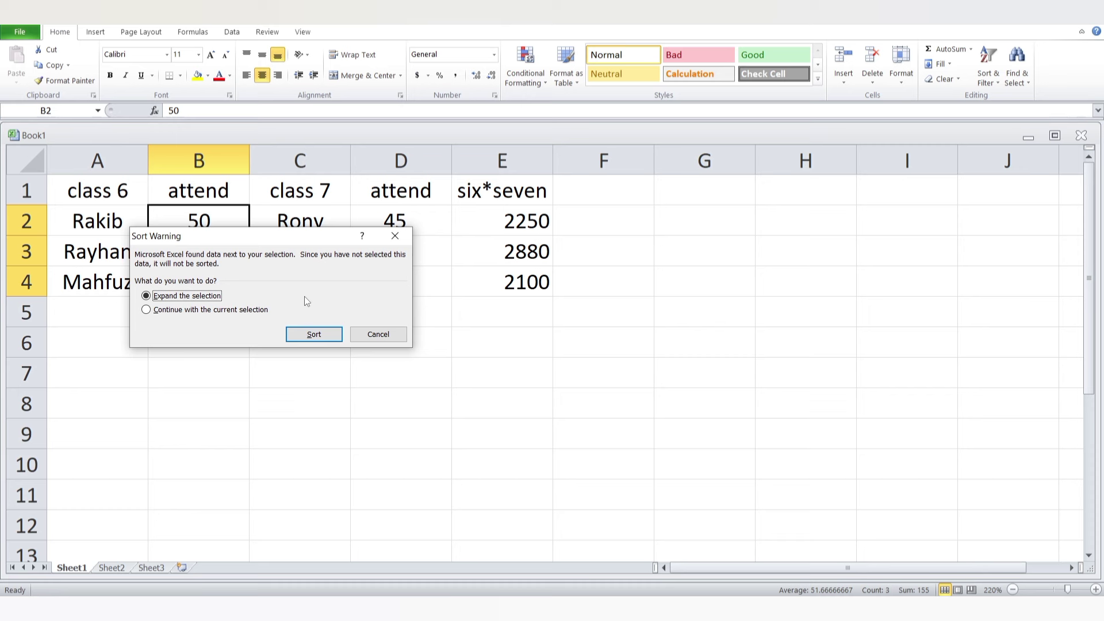
click(313, 334)
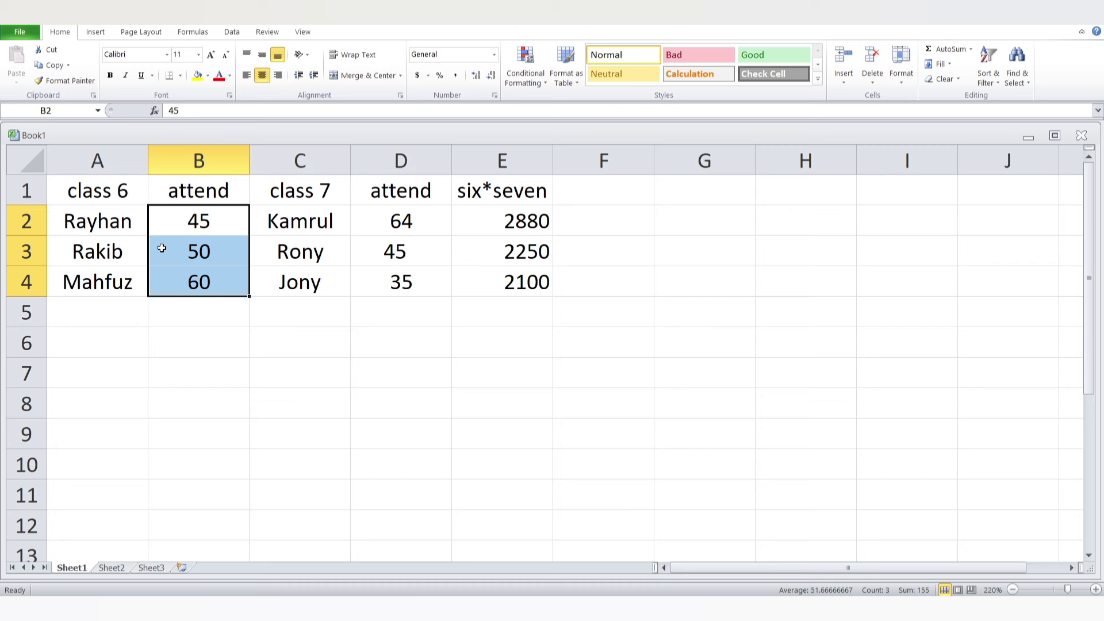
click(107, 221)
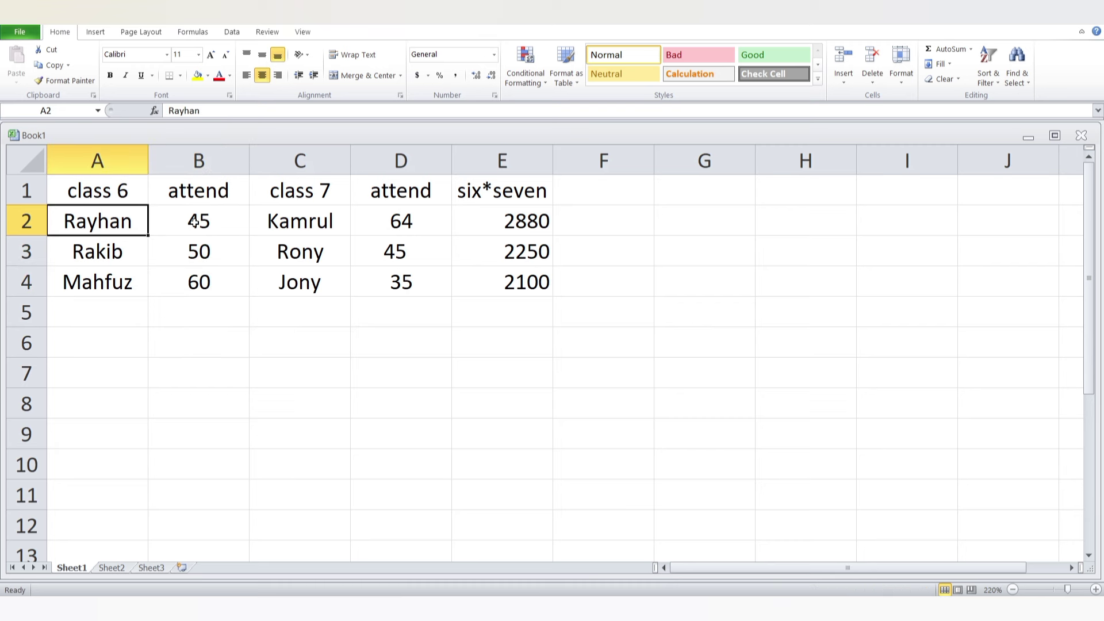
click(194, 221)
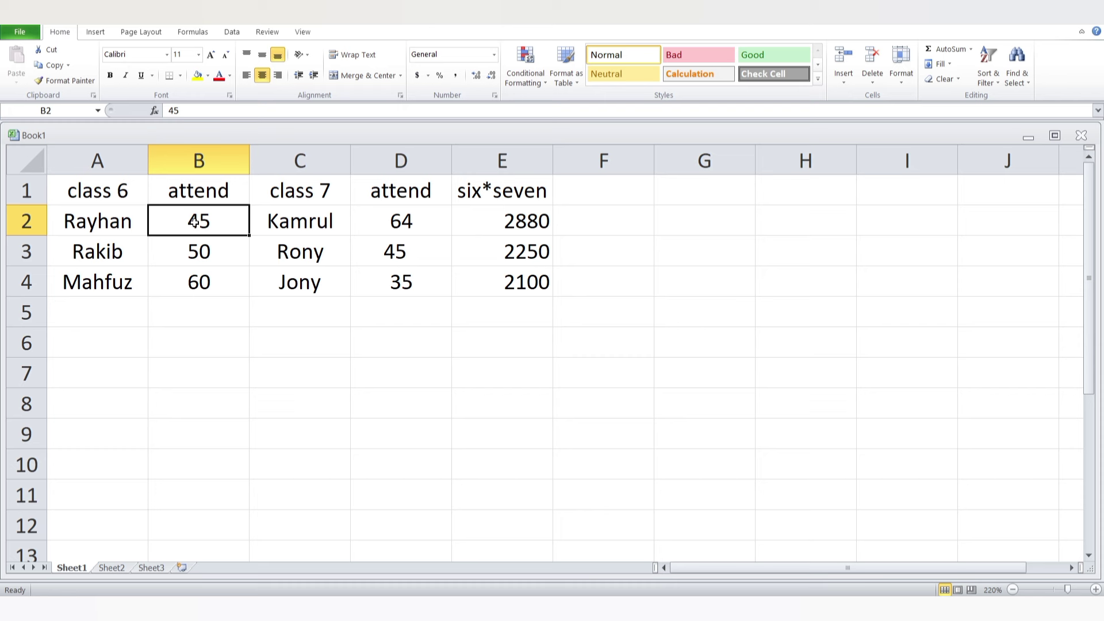
click(117, 253)
click(185, 256)
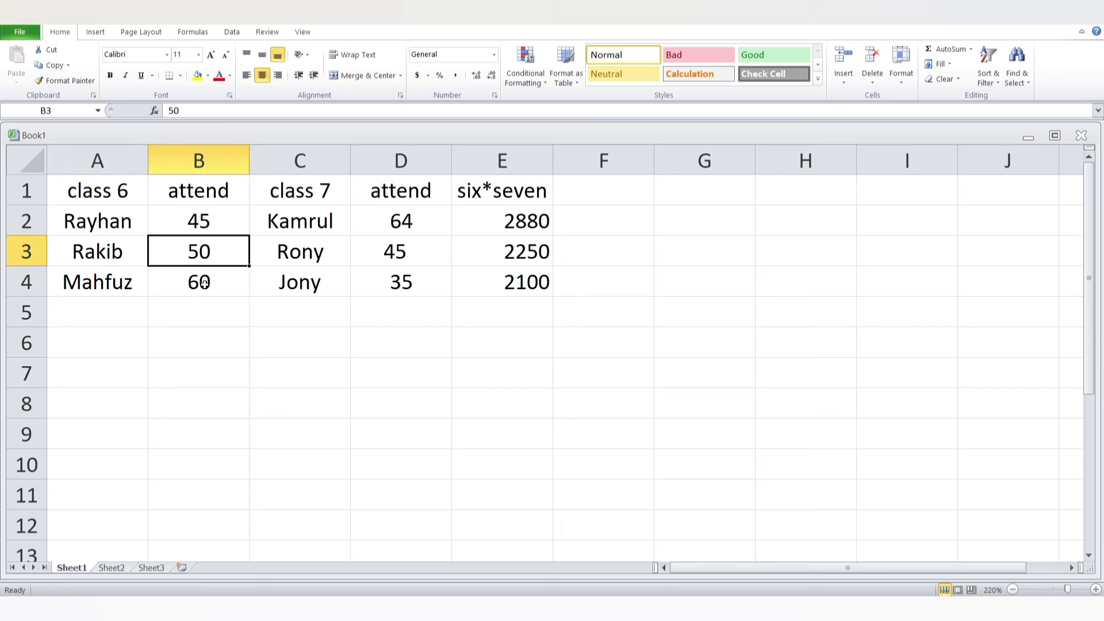
click(110, 279)
click(196, 281)
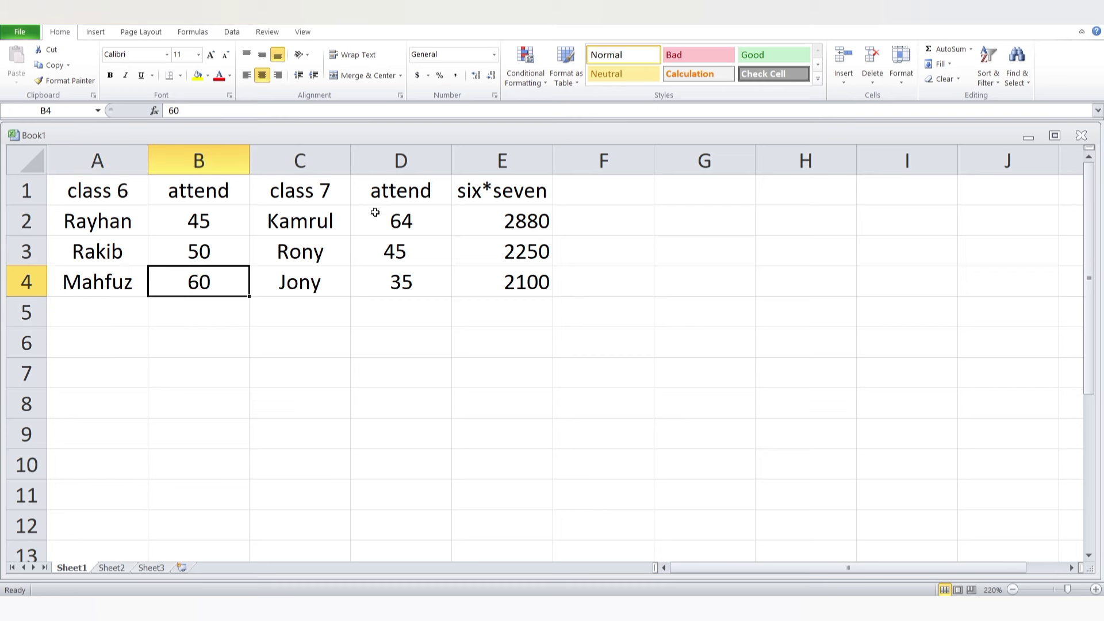
Sort the class 7 attendance in D2:D4 from smallest to largest with the selection expanded, and check the reordered rows
drag(376, 212, 397, 278)
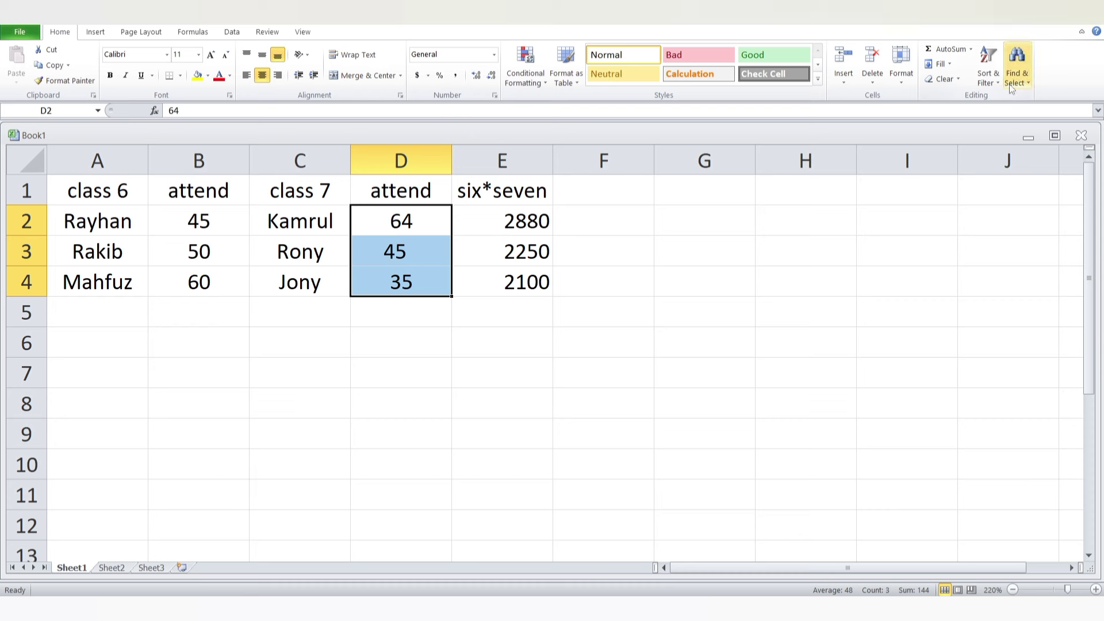
click(988, 69)
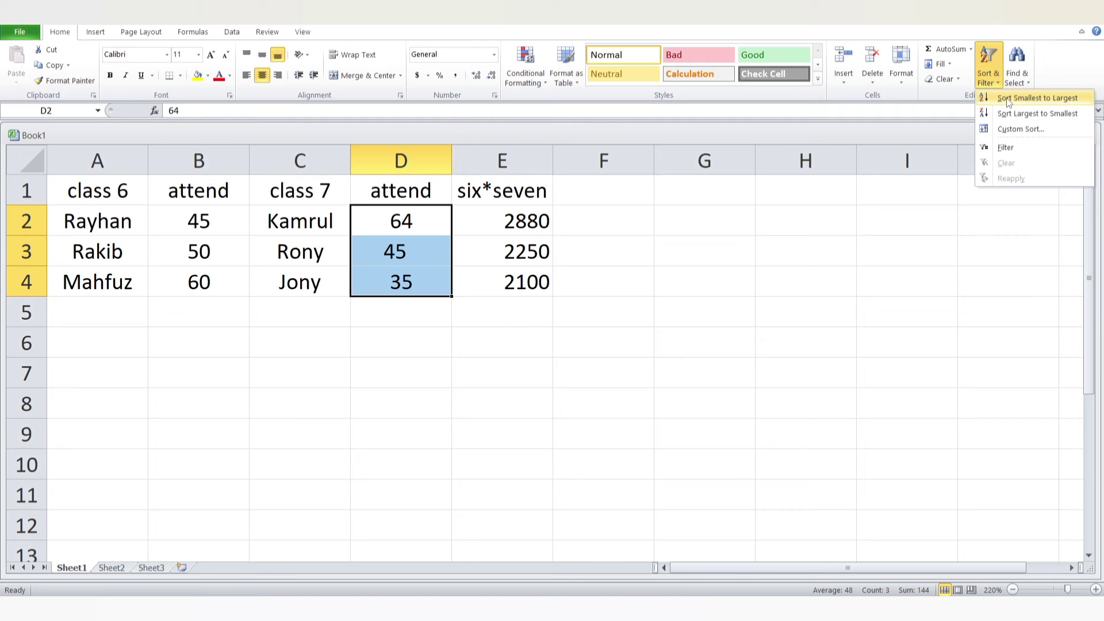
click(1007, 98)
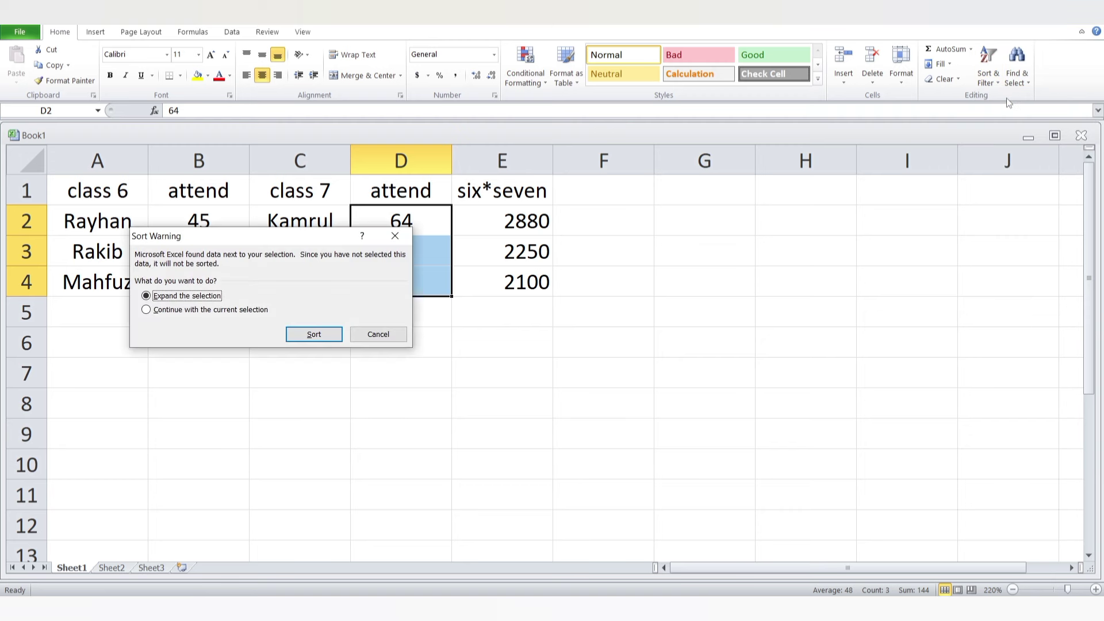
click(314, 340)
click(358, 241)
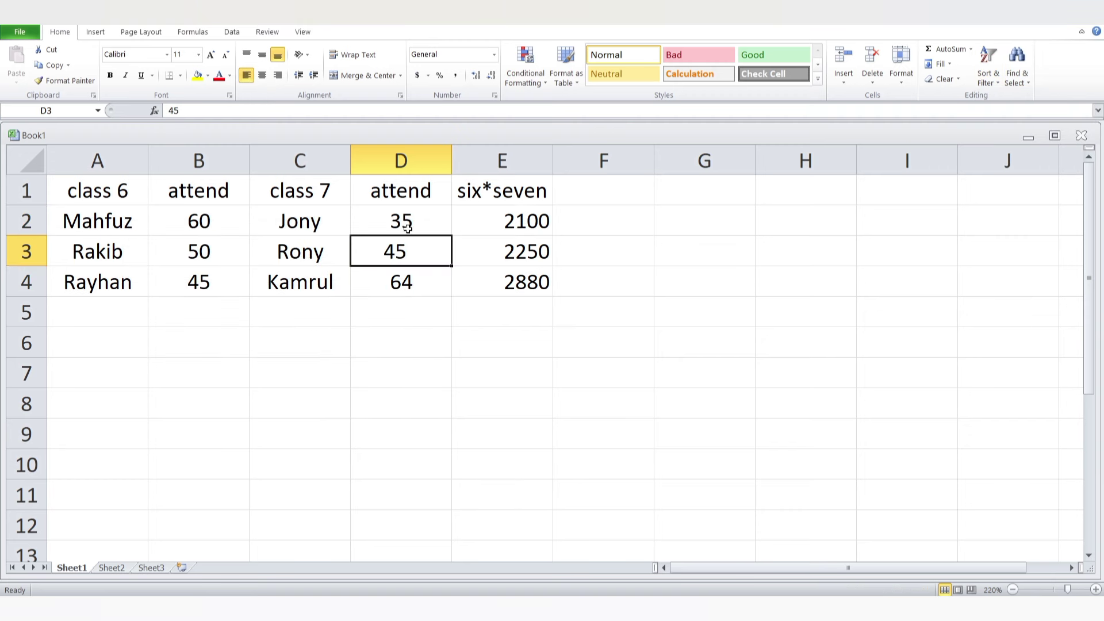
click(407, 228)
click(307, 257)
click(382, 256)
click(406, 281)
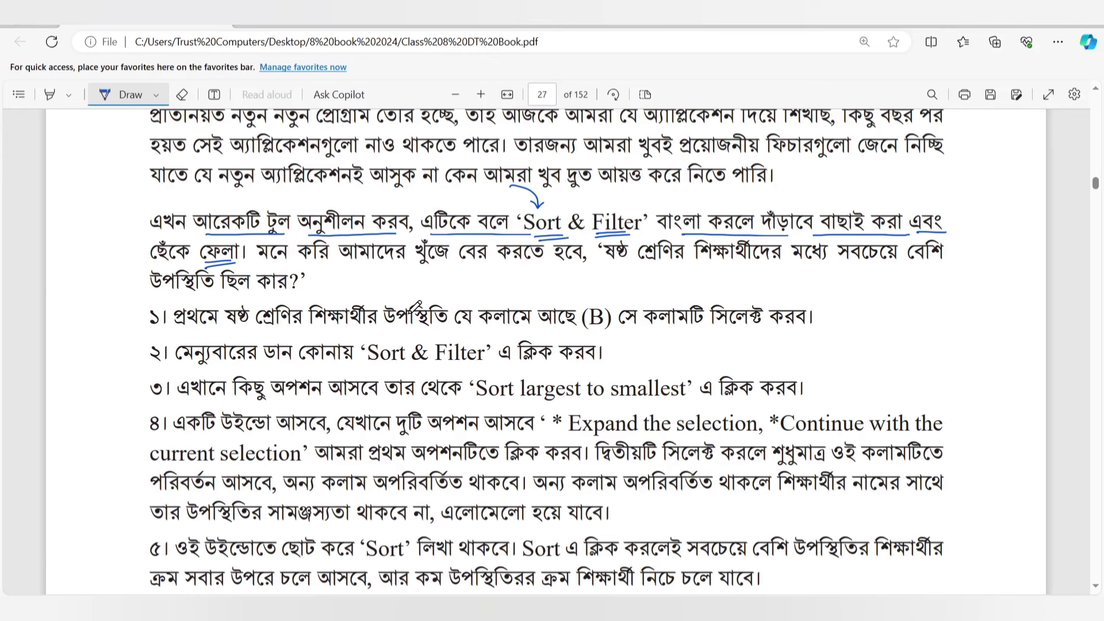
Switch to the textbook PDF and examine the Sort & Filter instructions, the sorting figures and the start of the session that follows
scroll(438, 320, down, 3)
scroll(439, 320, down, 15)
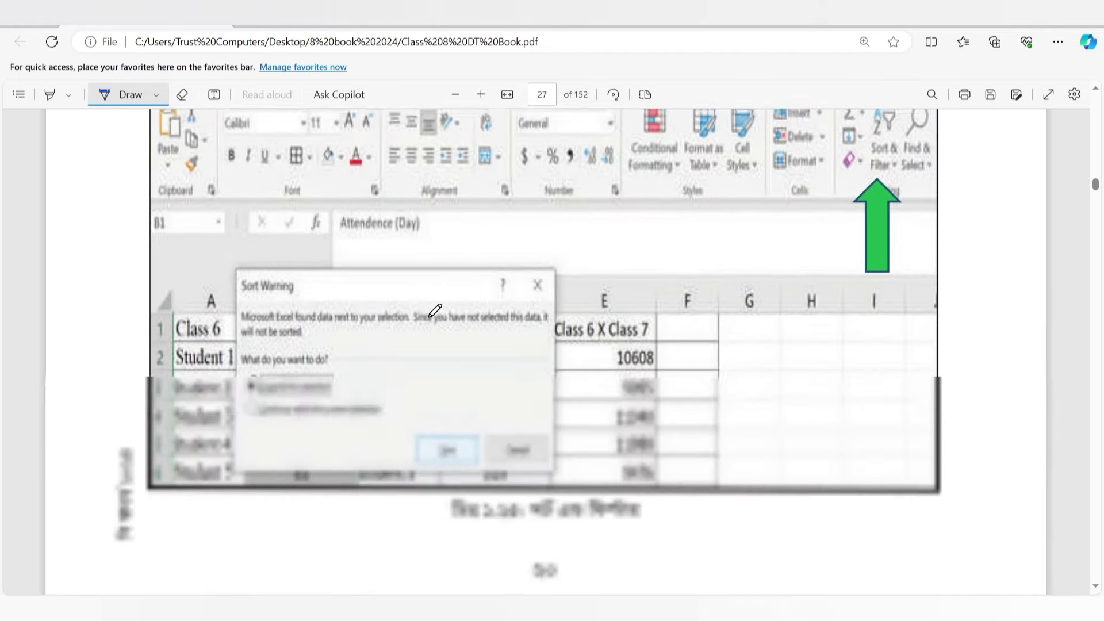
scroll(624, 264, down, 7)
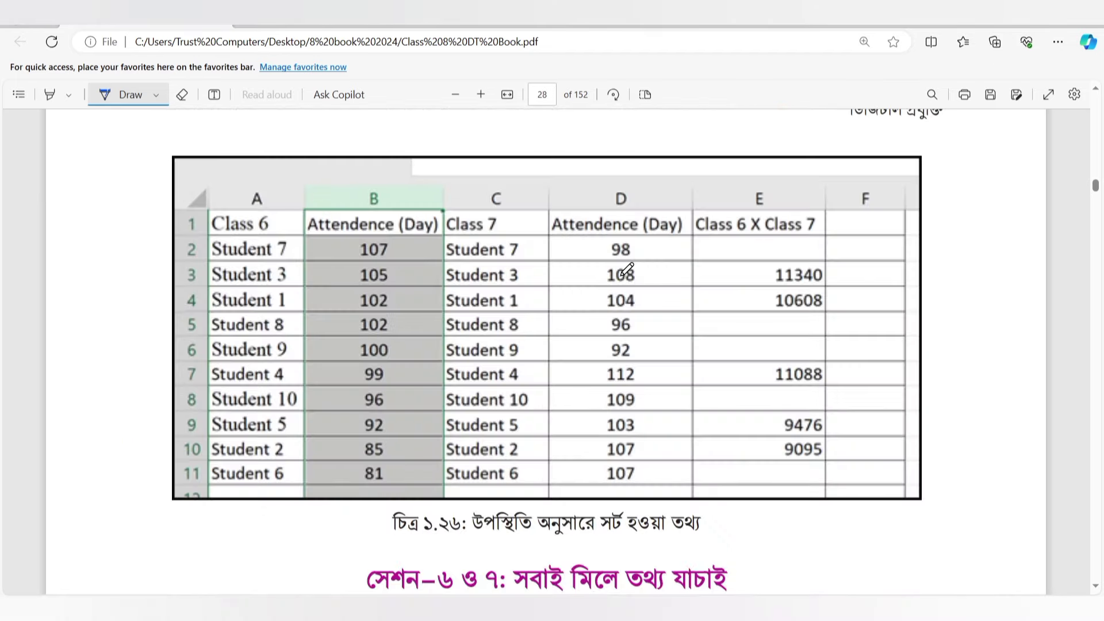
scroll(626, 269, down, 8)
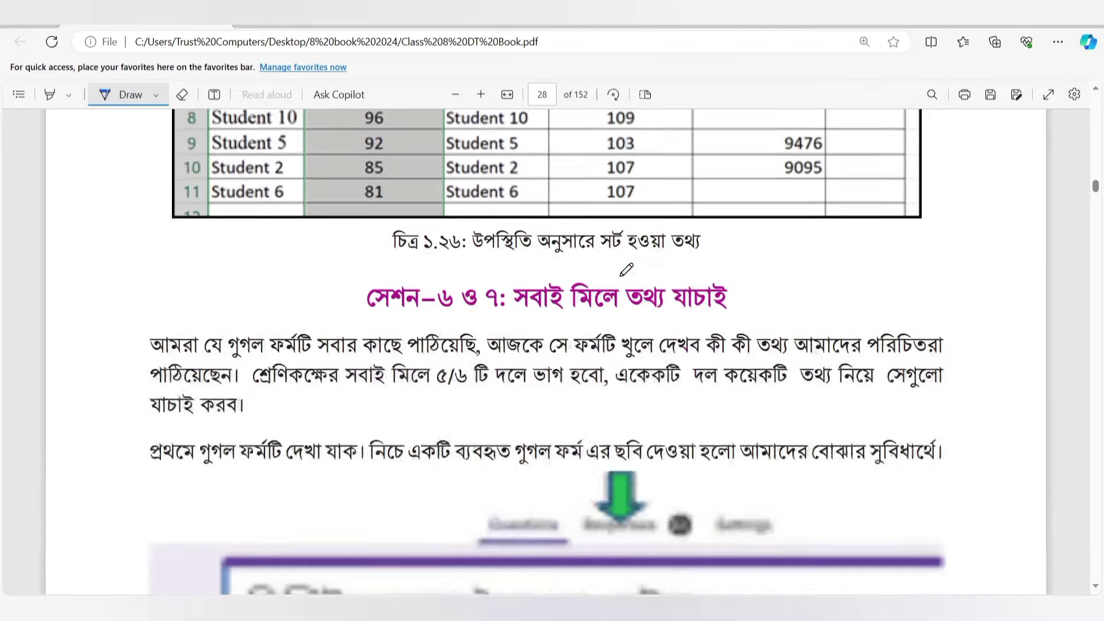